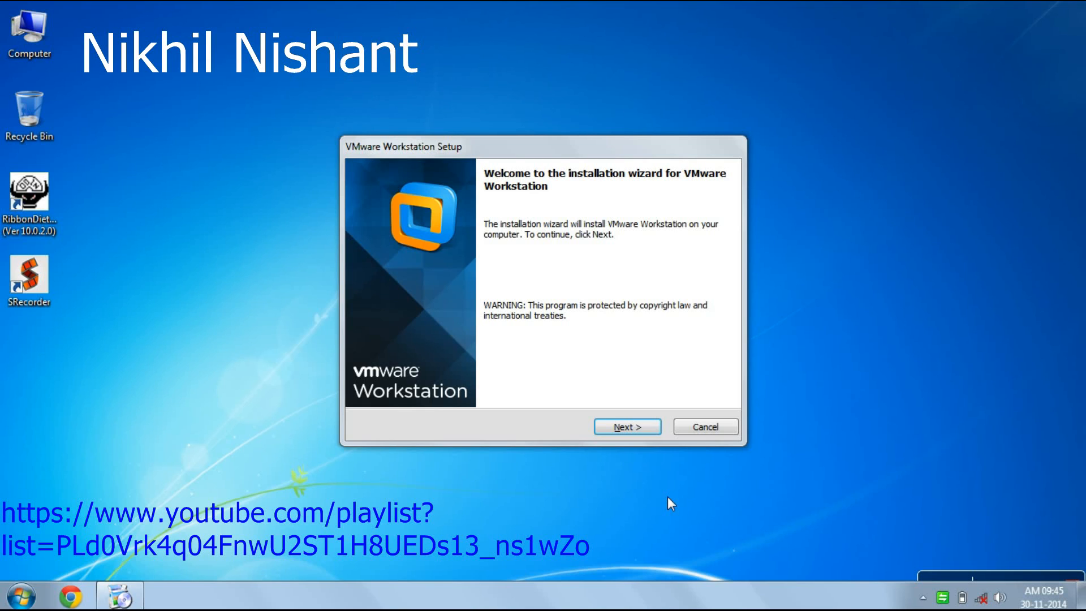
Accept the license agreement in VMware Workstation Setup and choose the Typical setup type
click(640, 428)
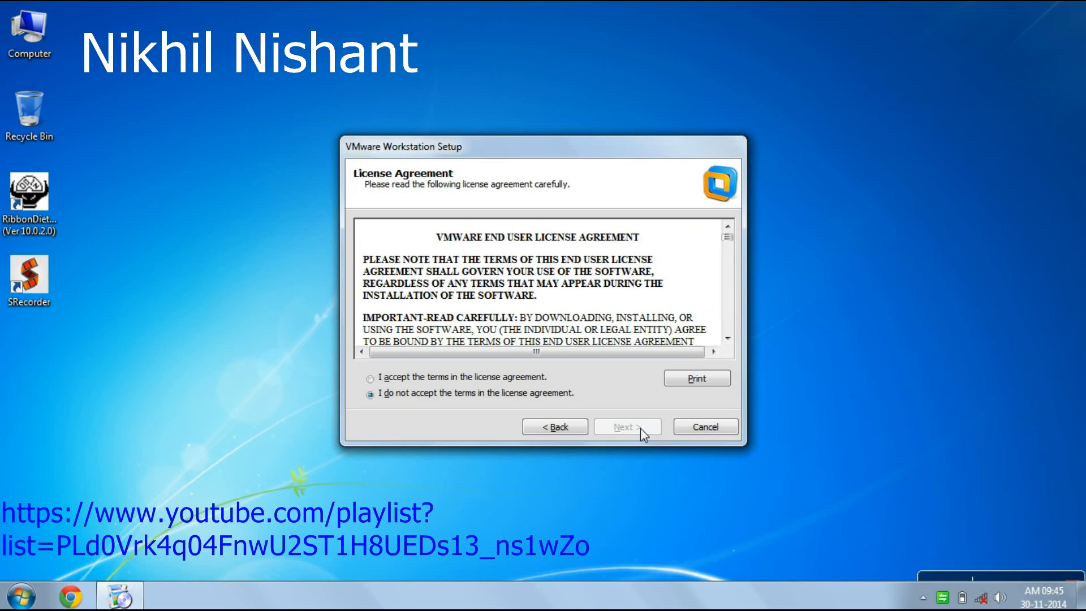
click(493, 377)
click(611, 425)
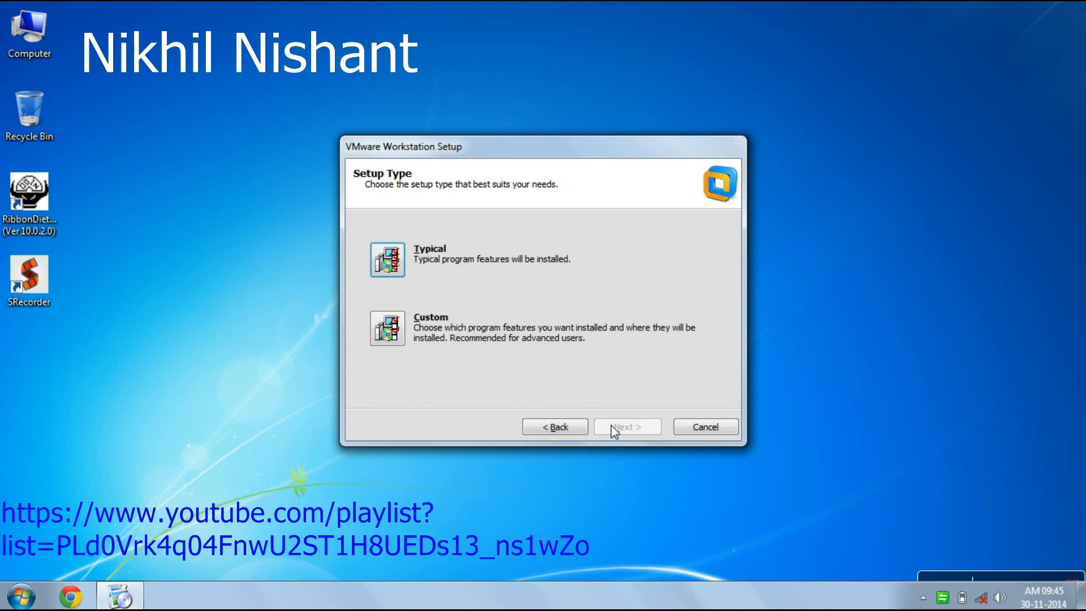
click(401, 271)
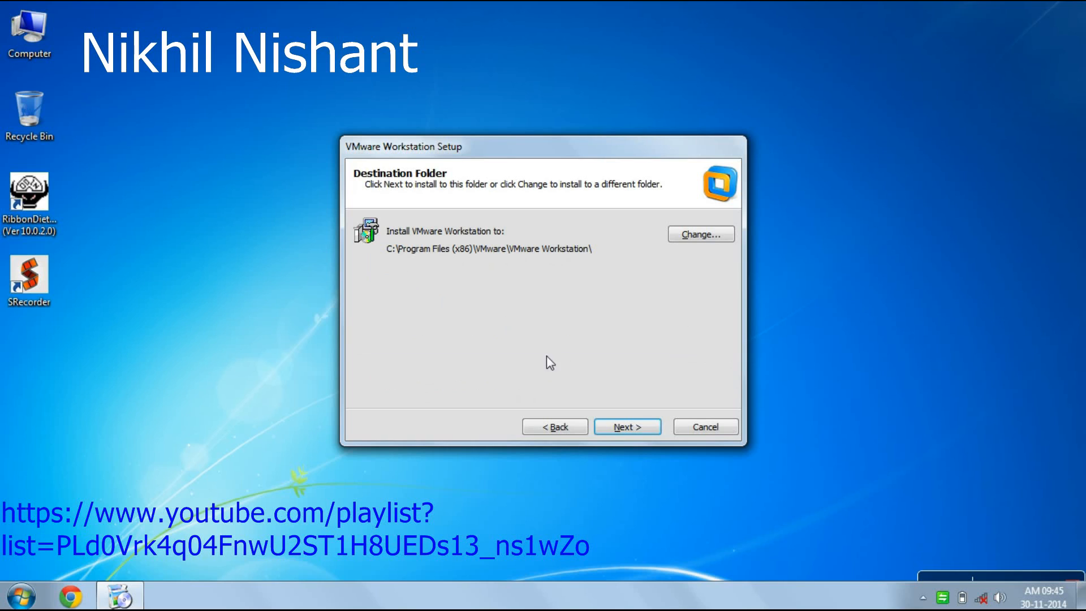
Set the installation destination to a new folder named vmware on the Study / Software (E:) drive
click(699, 236)
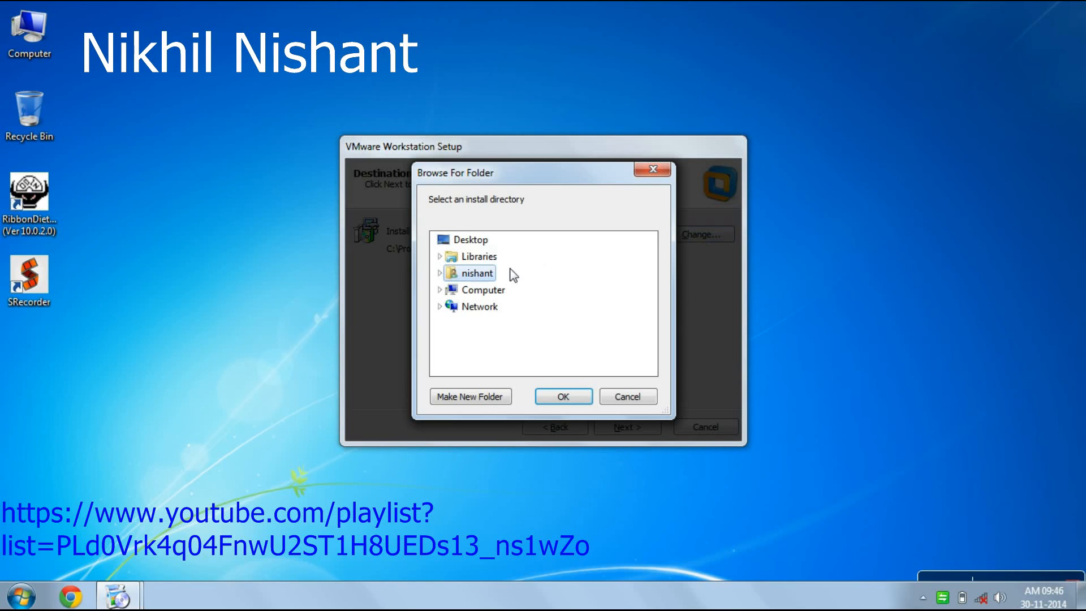
double_click(481, 291)
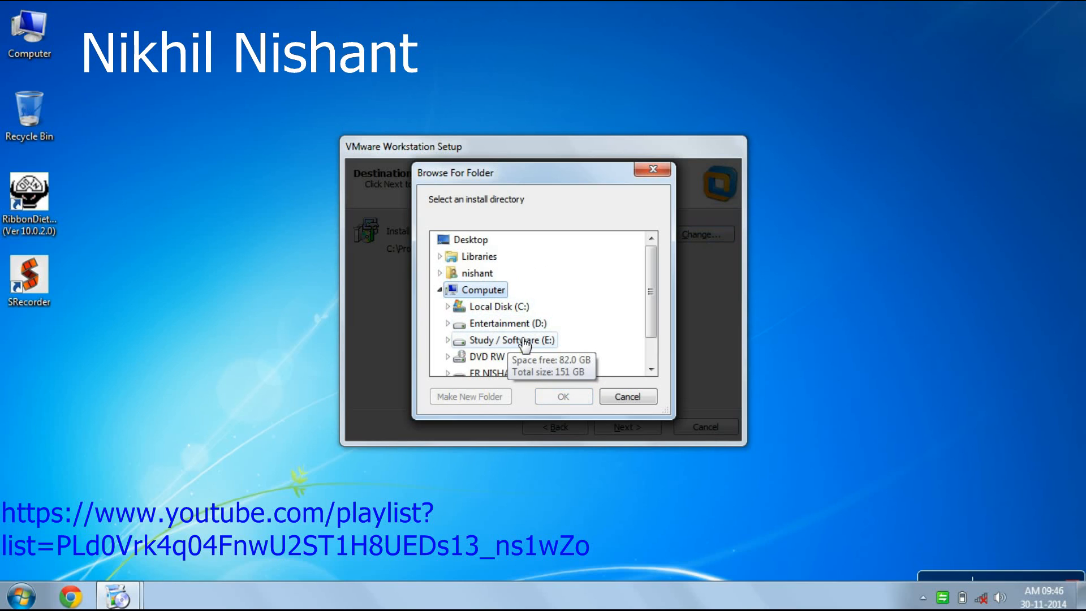
click(525, 341)
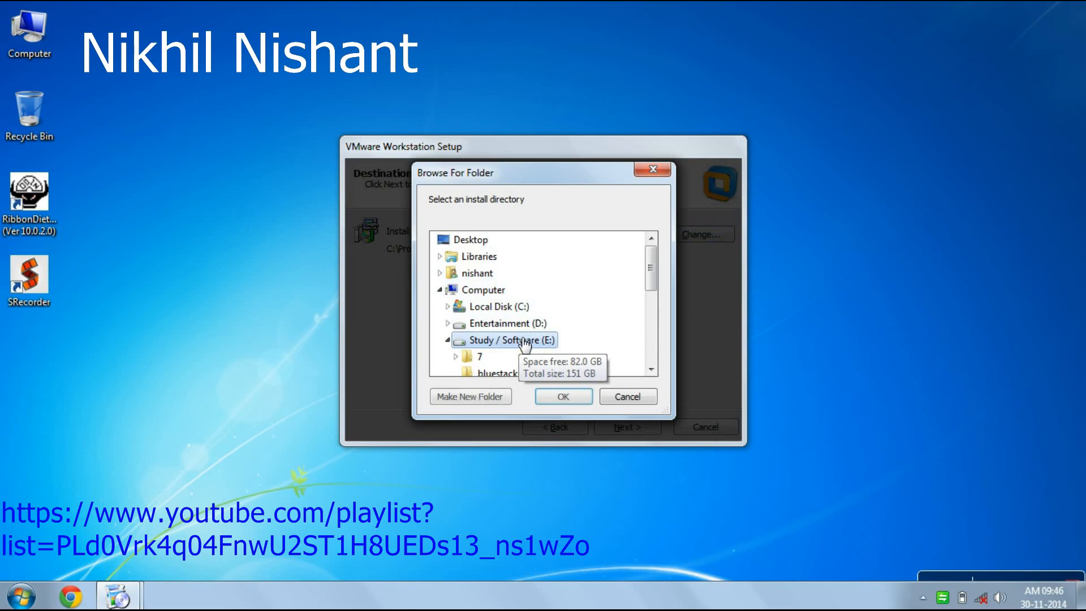
click(480, 397)
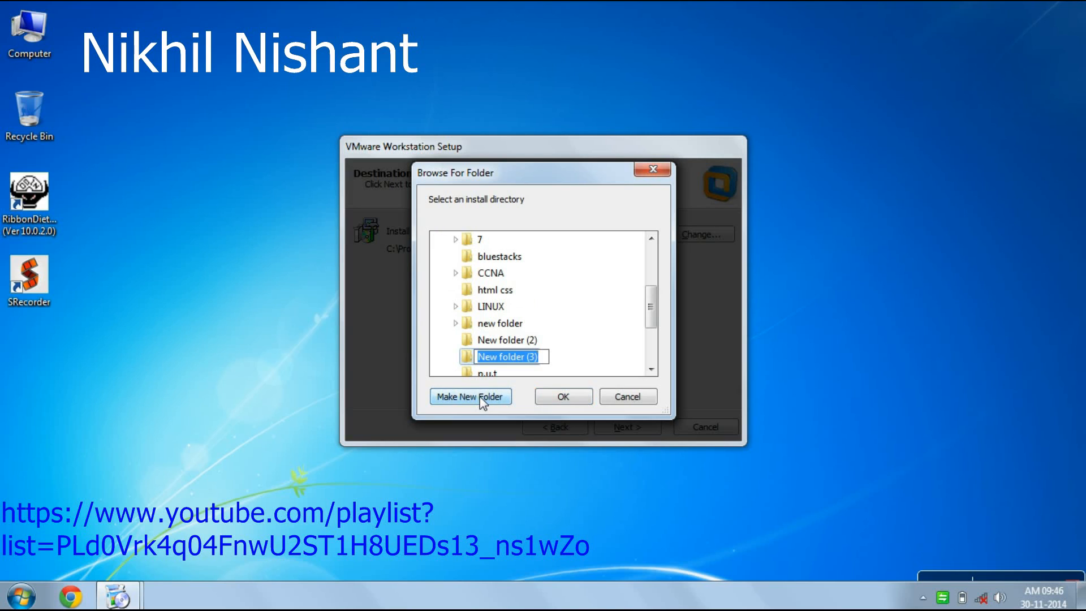
text(vmwa)
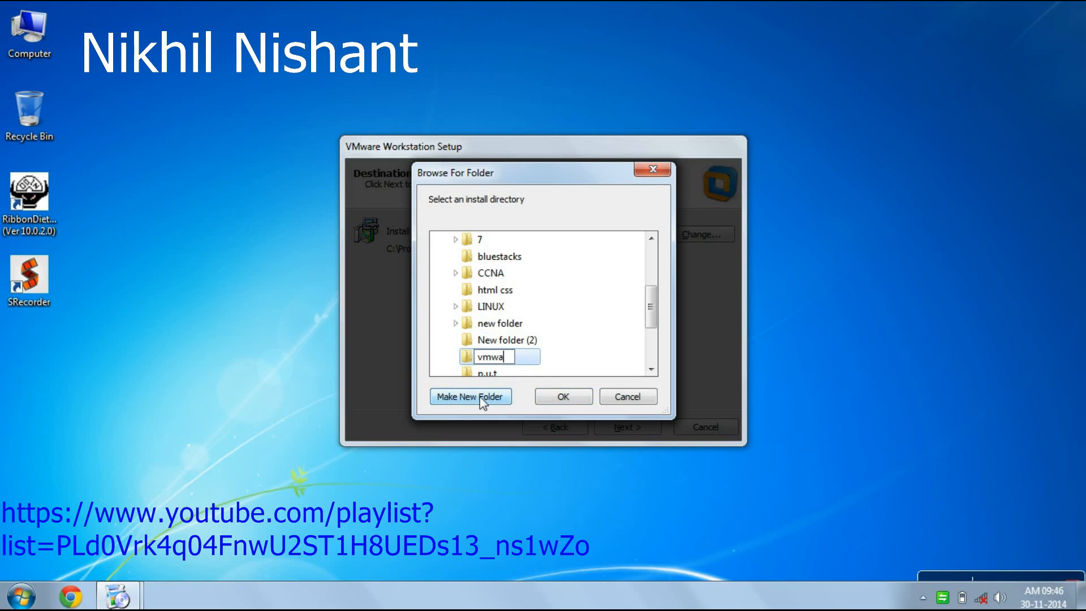
text(re)
click(564, 397)
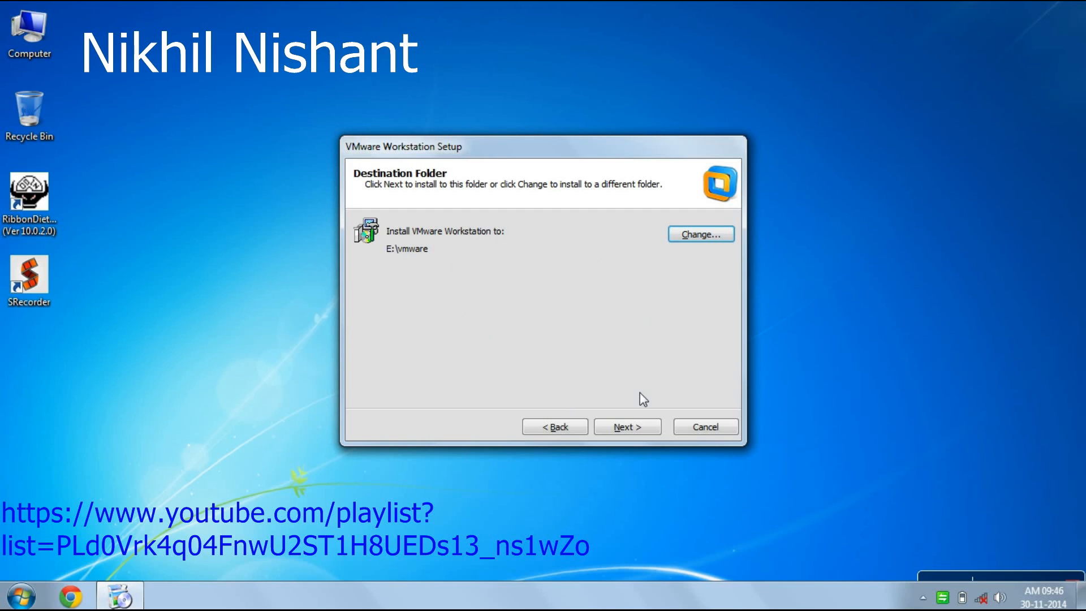
click(624, 426)
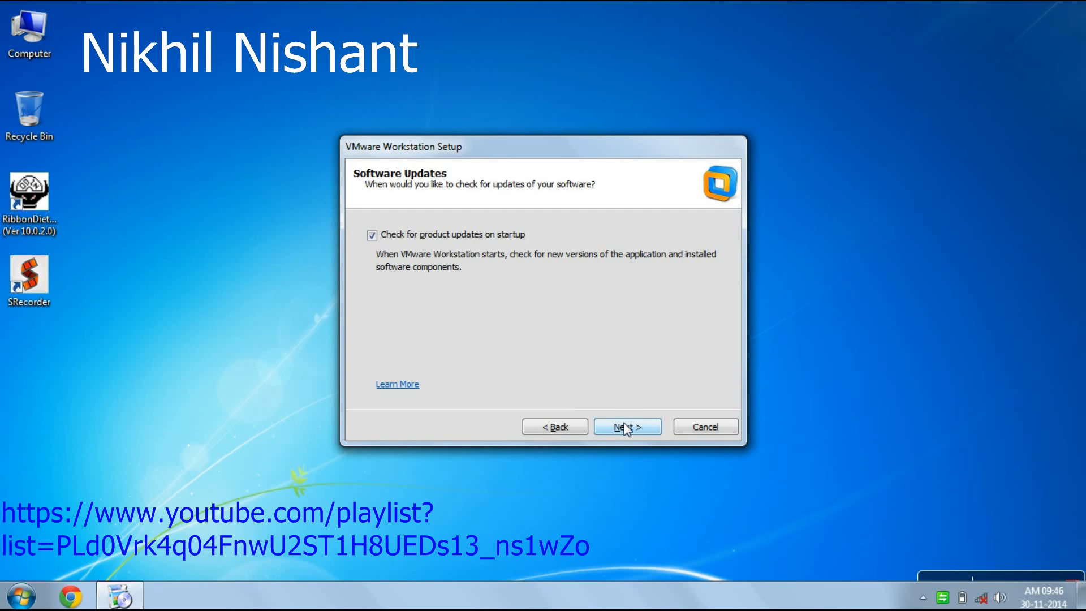
Keep the startup update check and the Desktop and Start Menu shortcuts enabled, and start the installation
click(626, 429)
click(627, 427)
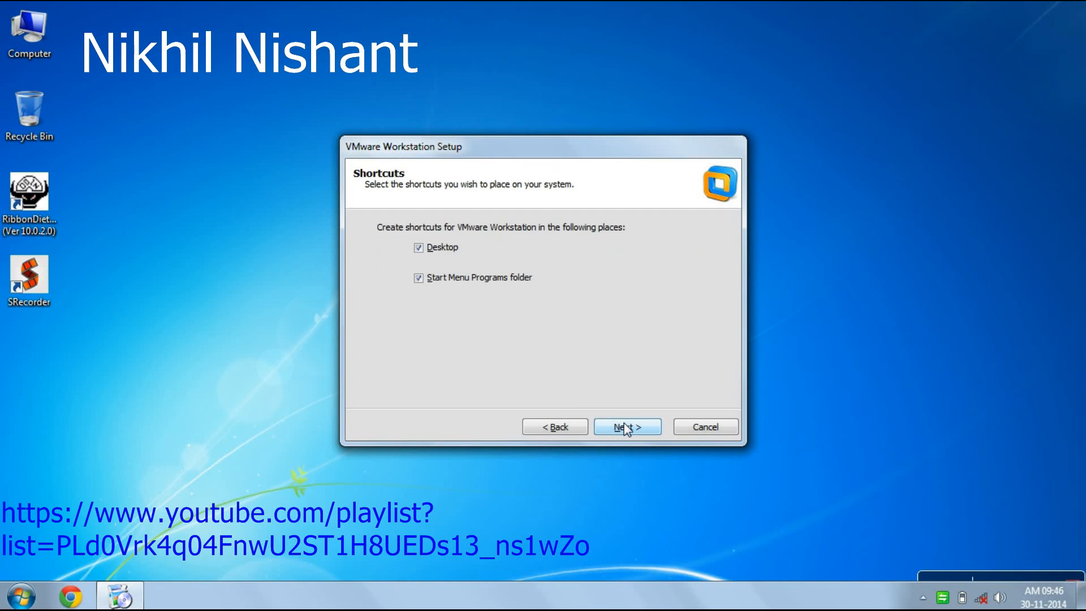
click(626, 427)
click(625, 428)
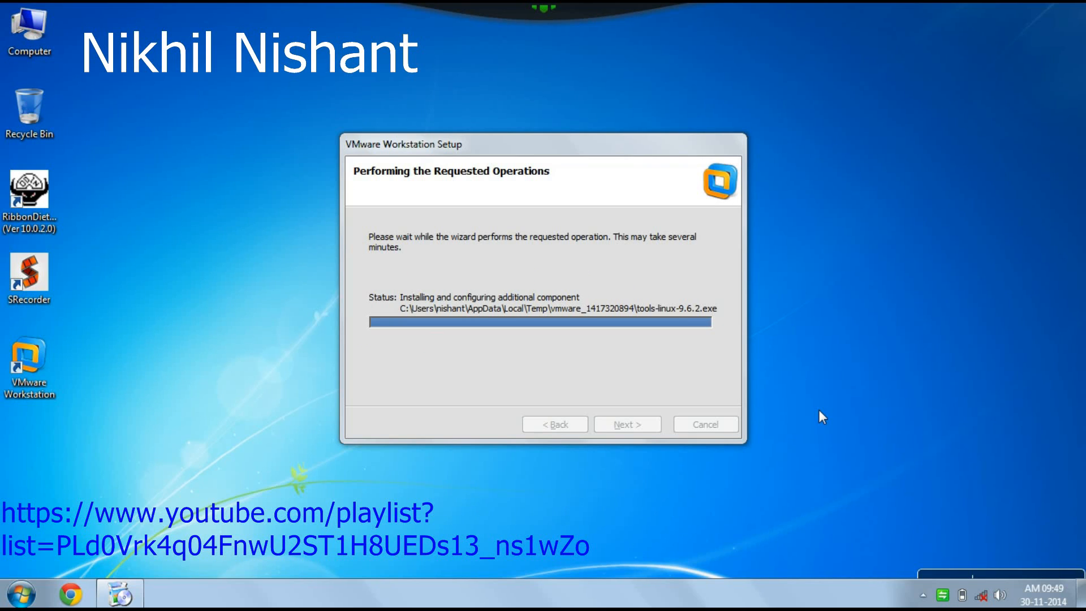
Paste the license key into the License Key field, submit it and finish the setup wizard
click(487, 138)
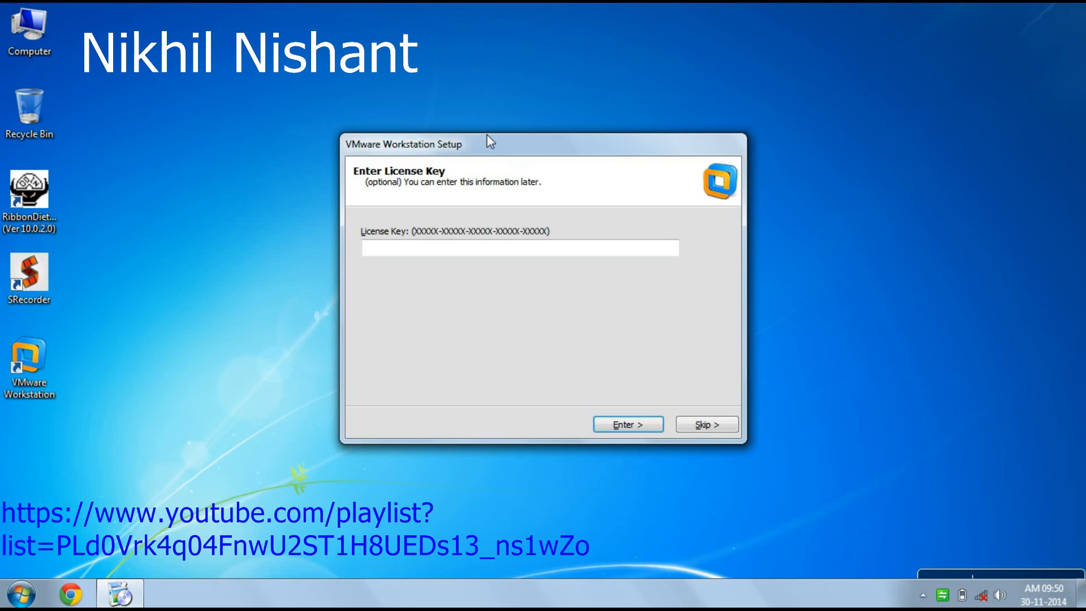
click(445, 254)
key(ctrl+v)
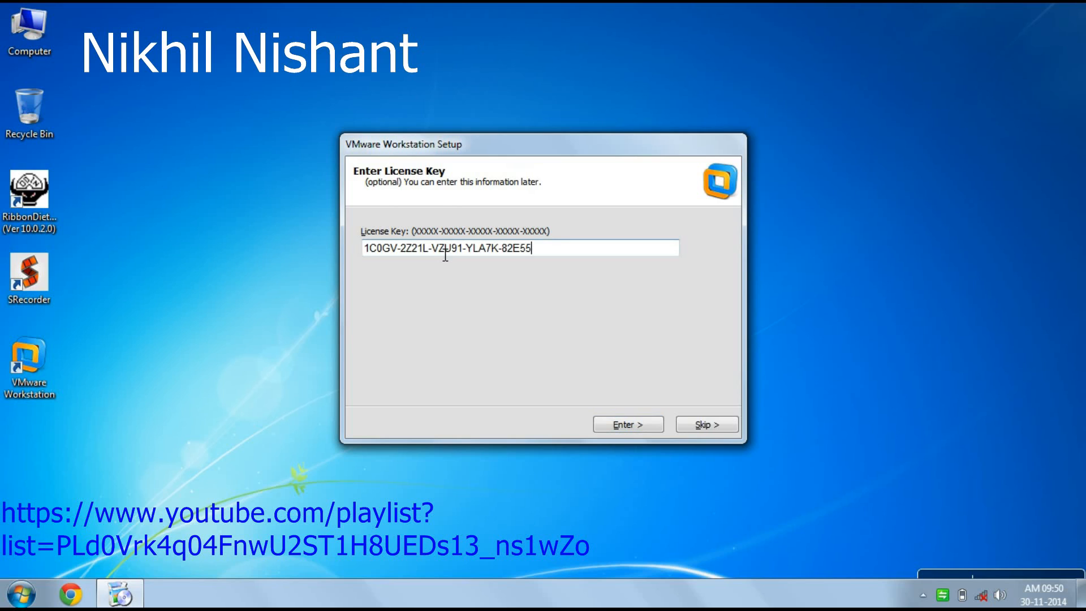
click(644, 424)
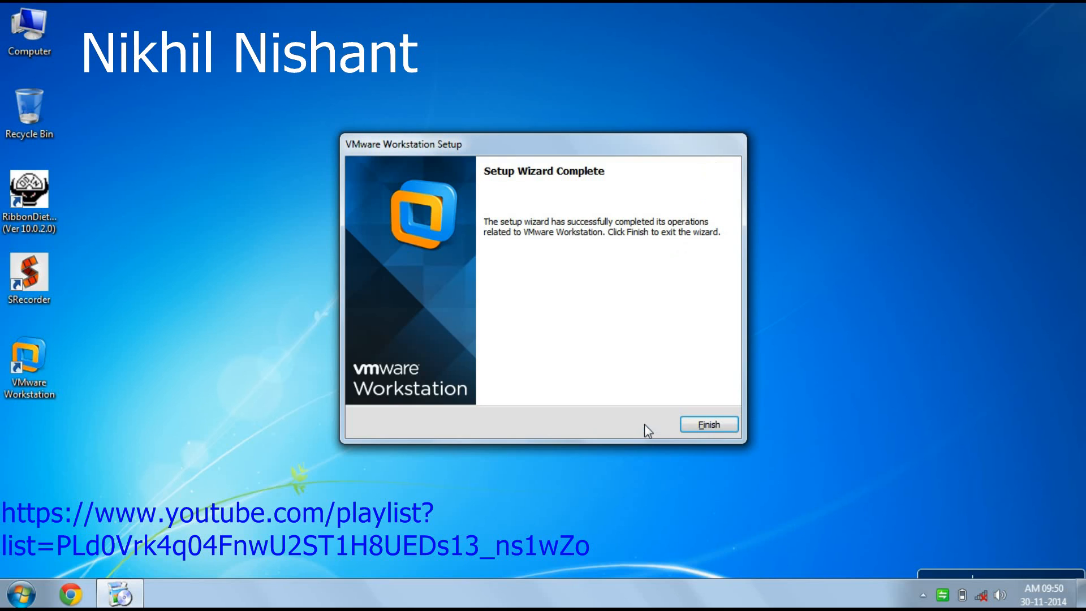
click(710, 425)
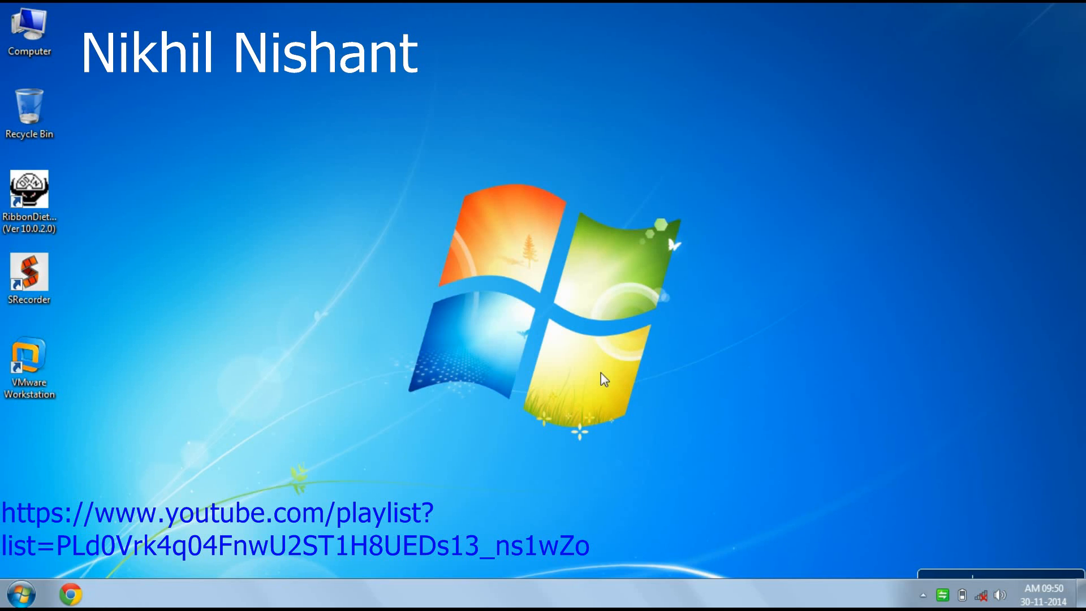
Launch VMware Workstation and remove the existing Red Hat Enterprise Linux virtual machine from the library
double_click(42, 371)
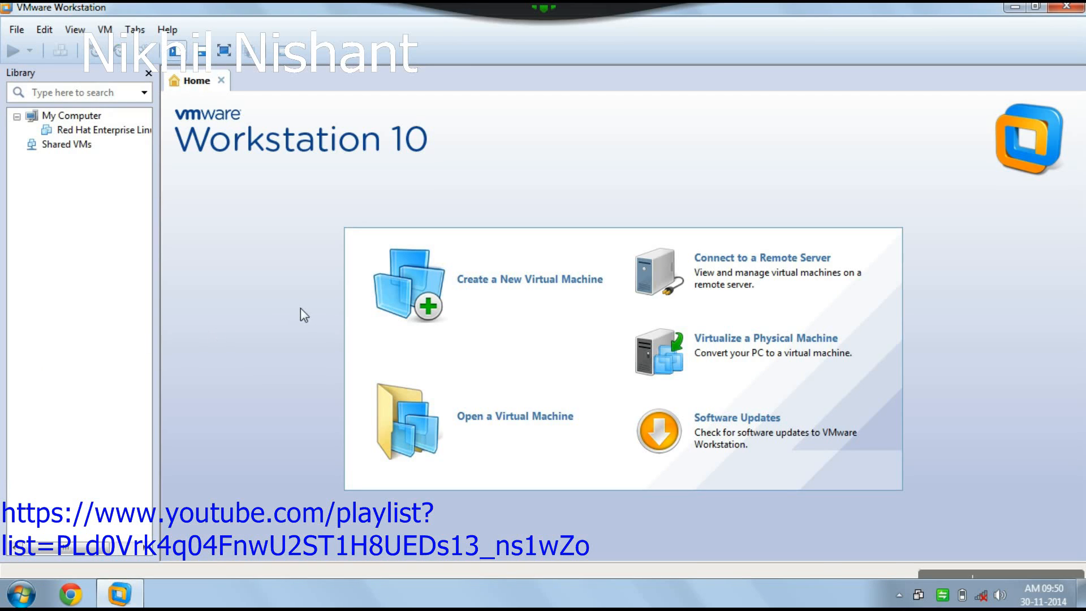
right_click(130, 132)
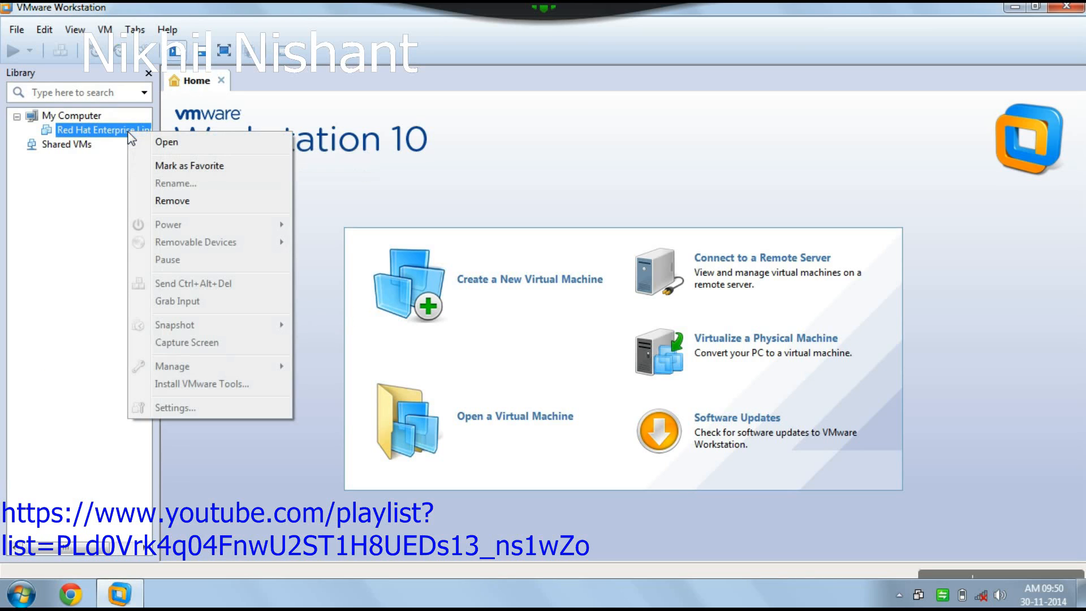
click(169, 202)
click(558, 324)
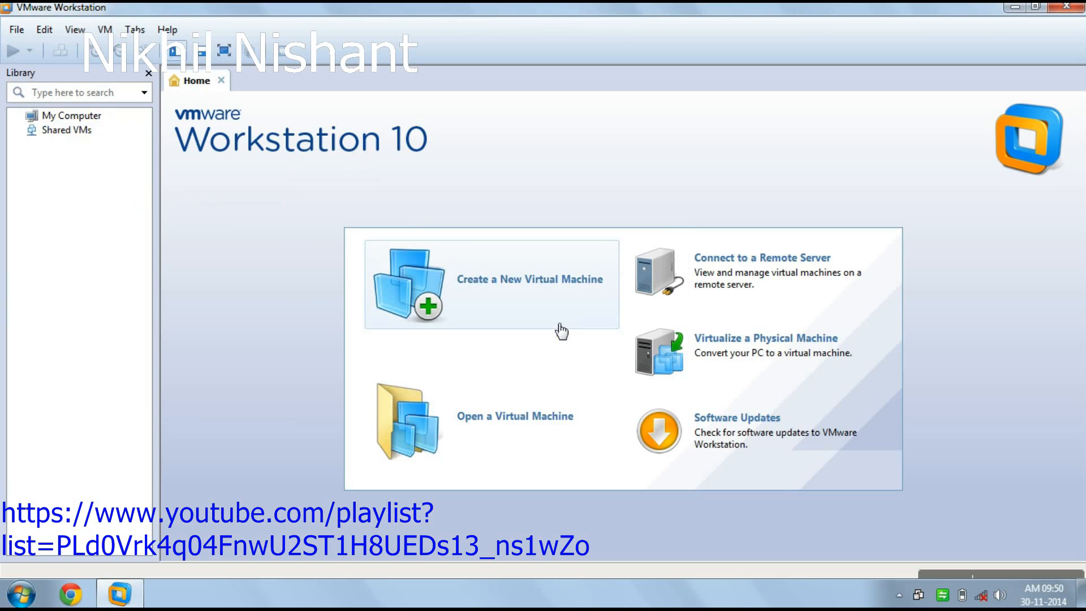
Start creating a new virtual machine with the Typical (recommended) configuration
click(529, 284)
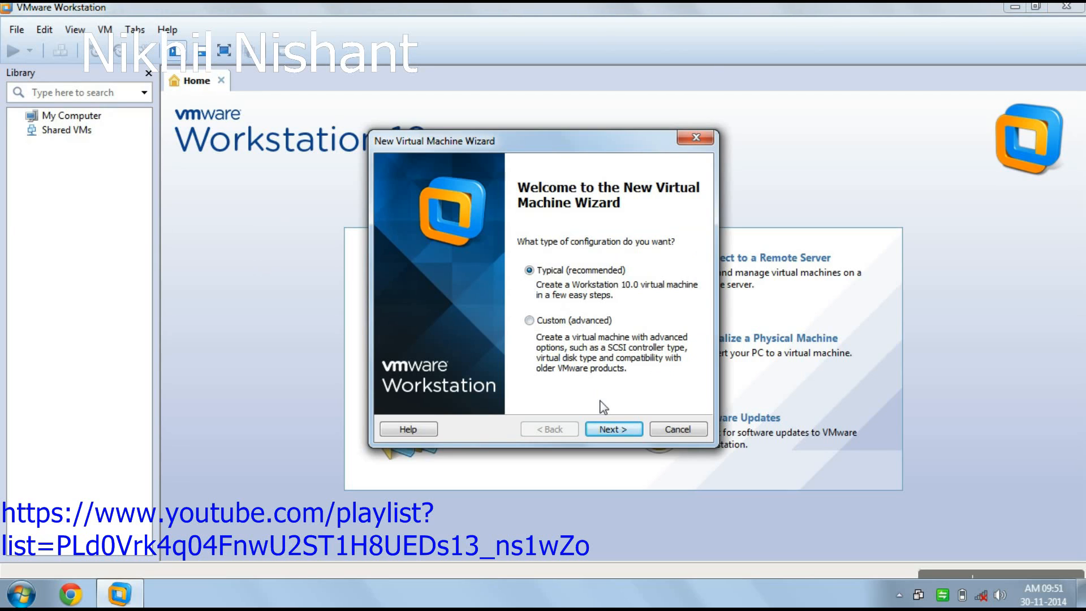
click(606, 429)
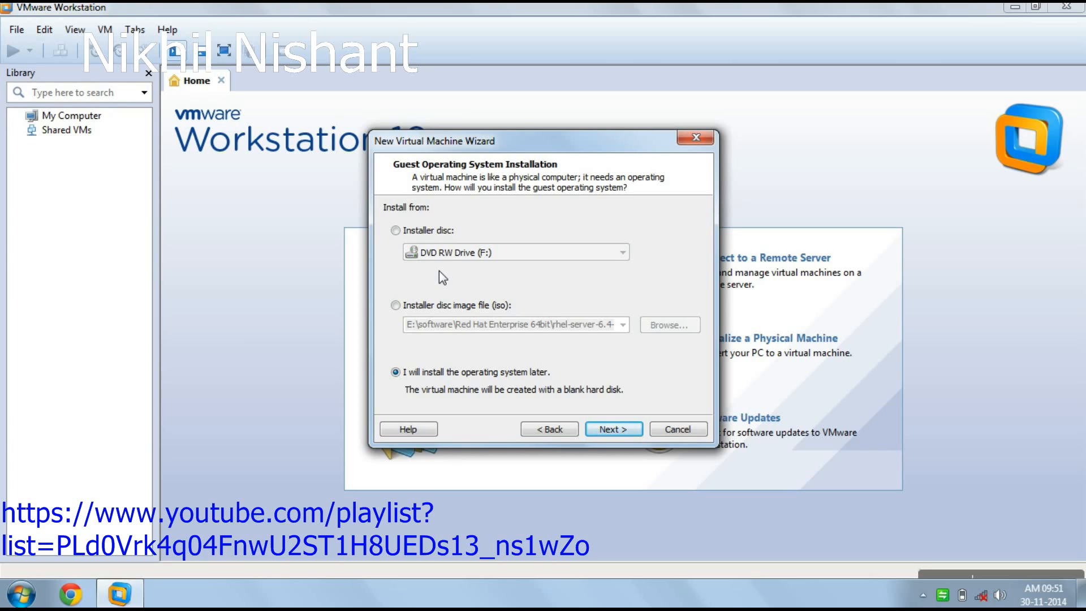
click(397, 231)
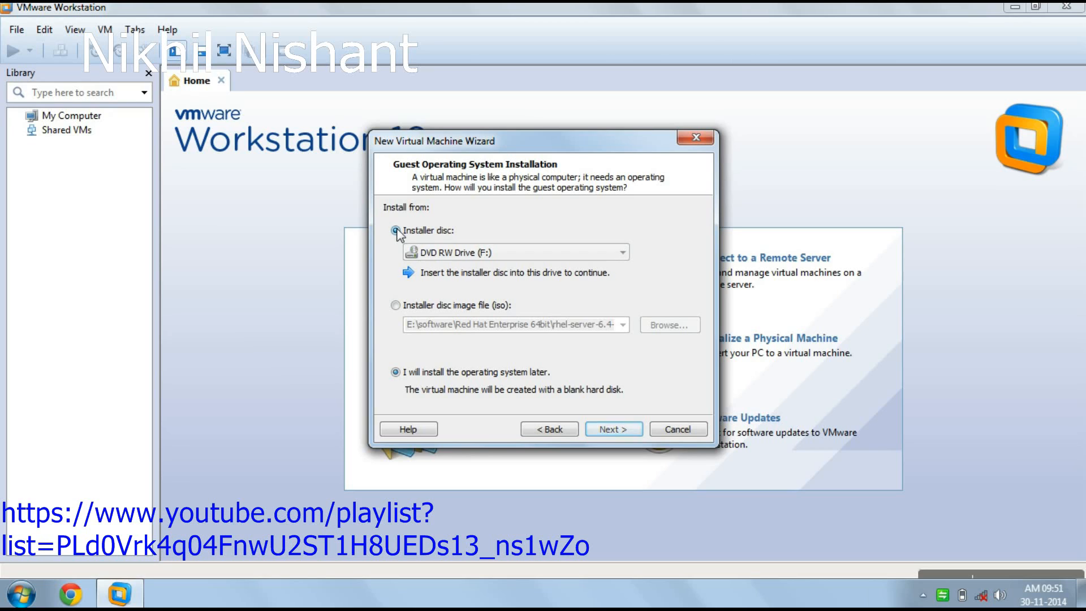
click(452, 254)
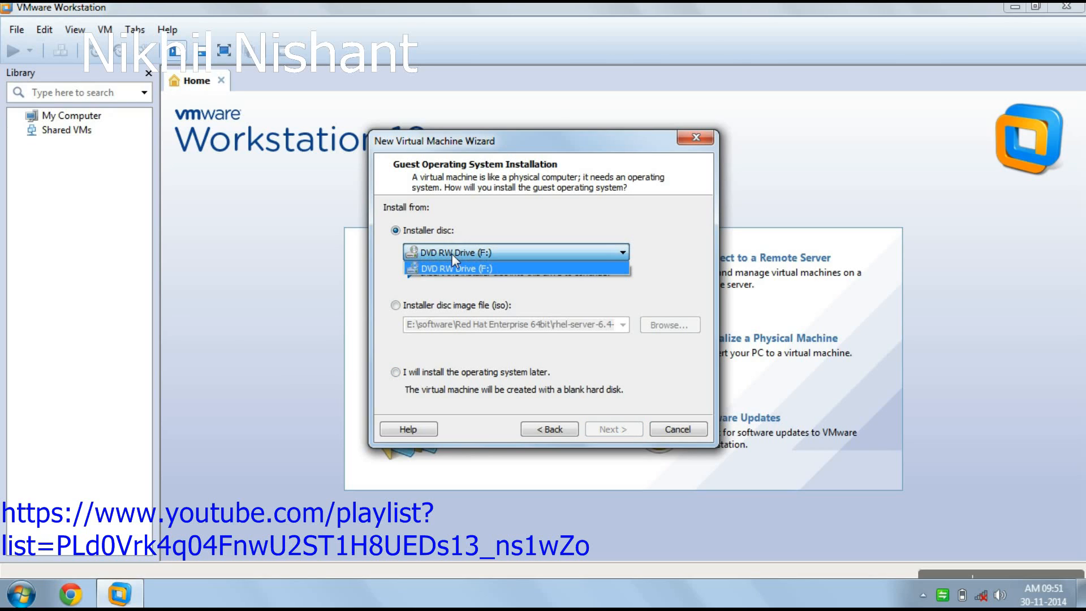
click(396, 309)
click(395, 306)
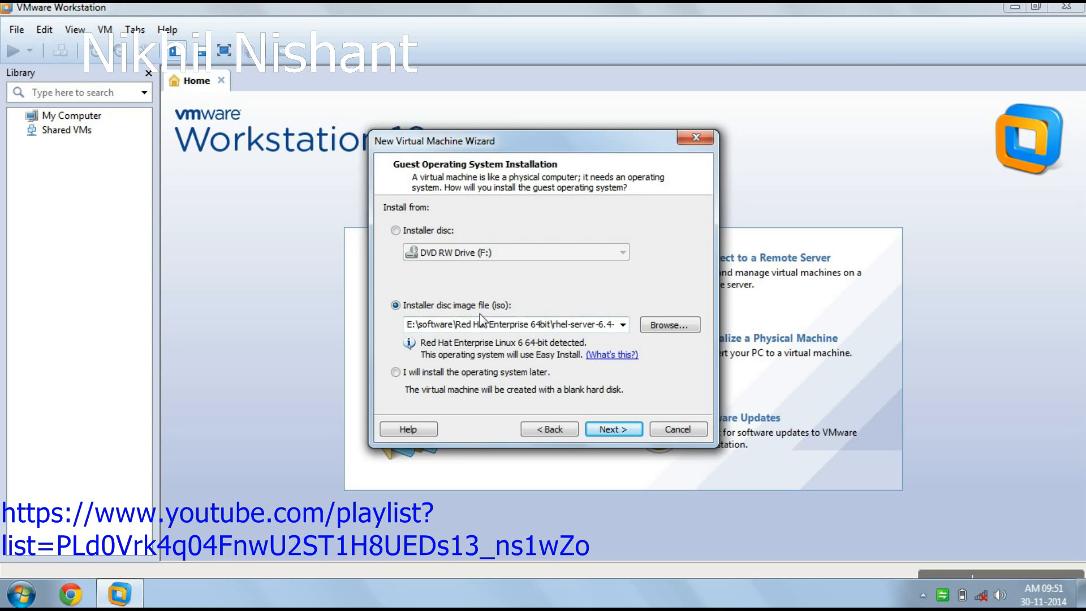
click(657, 327)
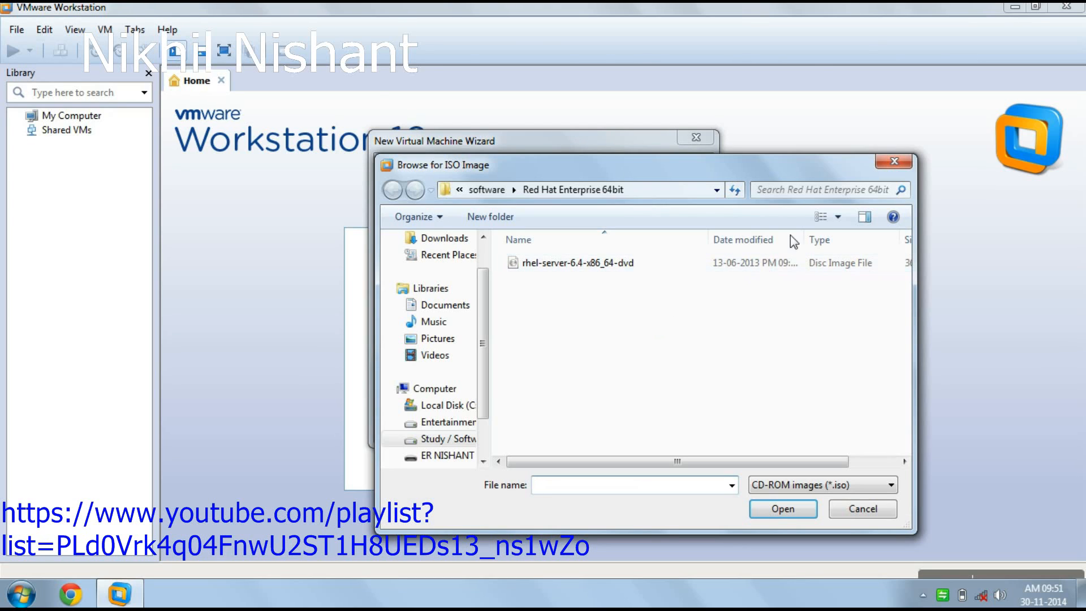
click(892, 161)
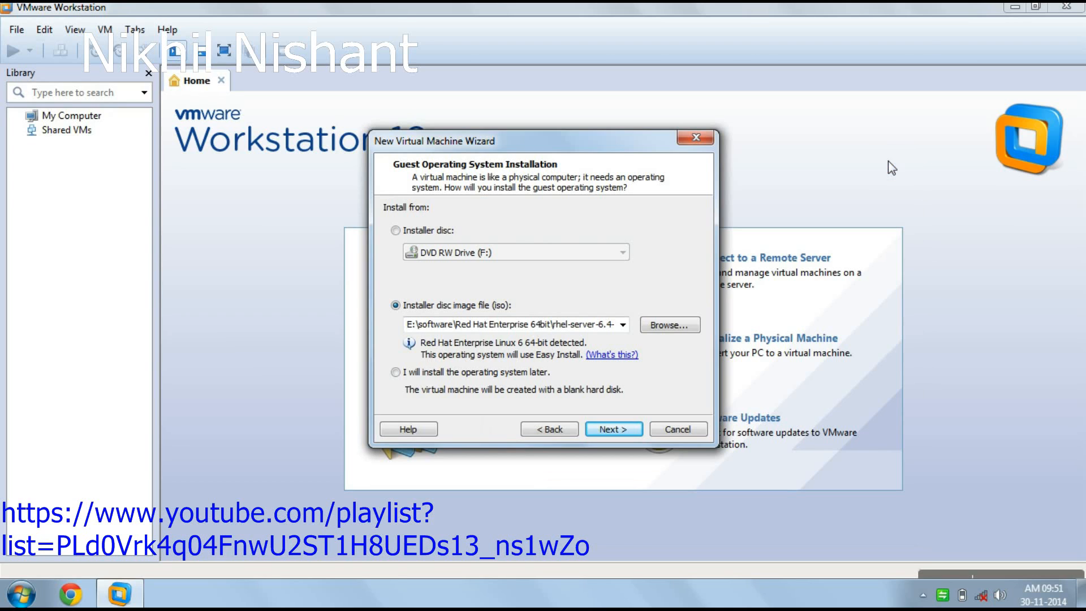
Choose to install the operating system later and set the Linux guest version to Red Hat Enterprise Linux 6 64-bit
click(396, 373)
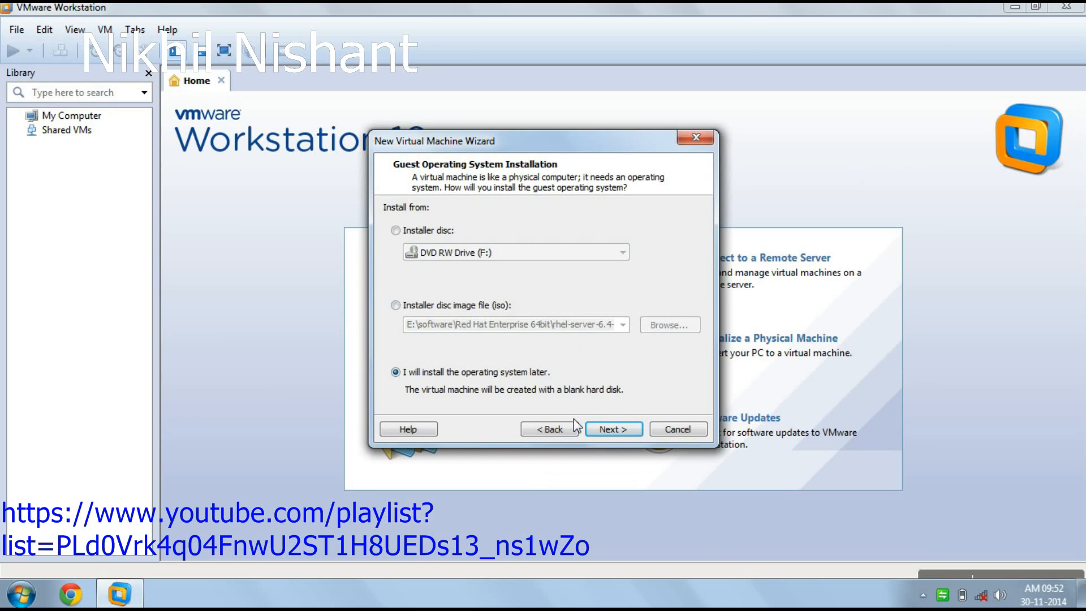
click(611, 429)
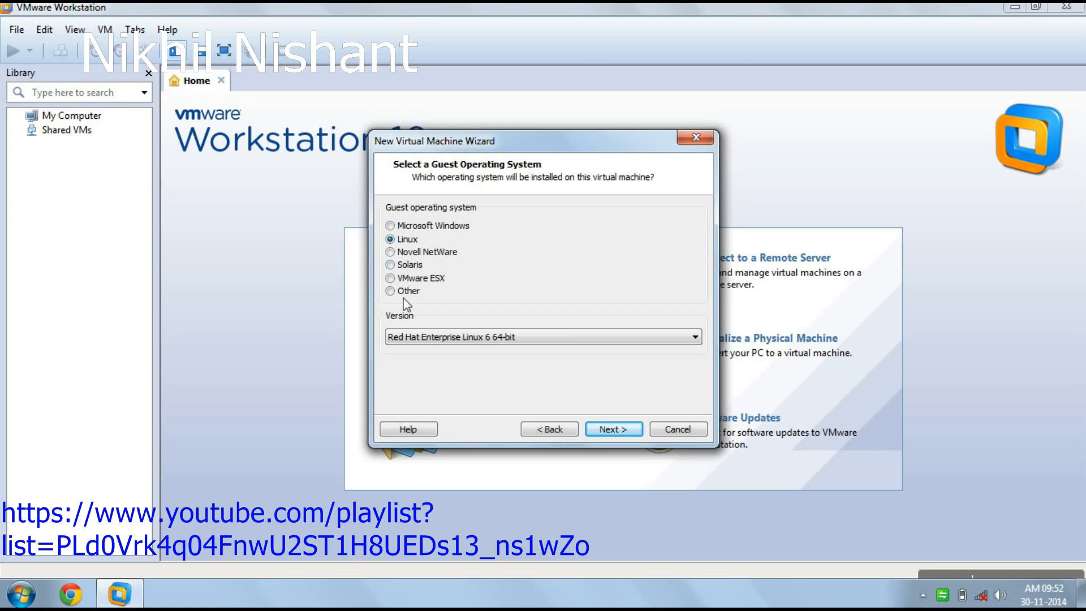
click(467, 338)
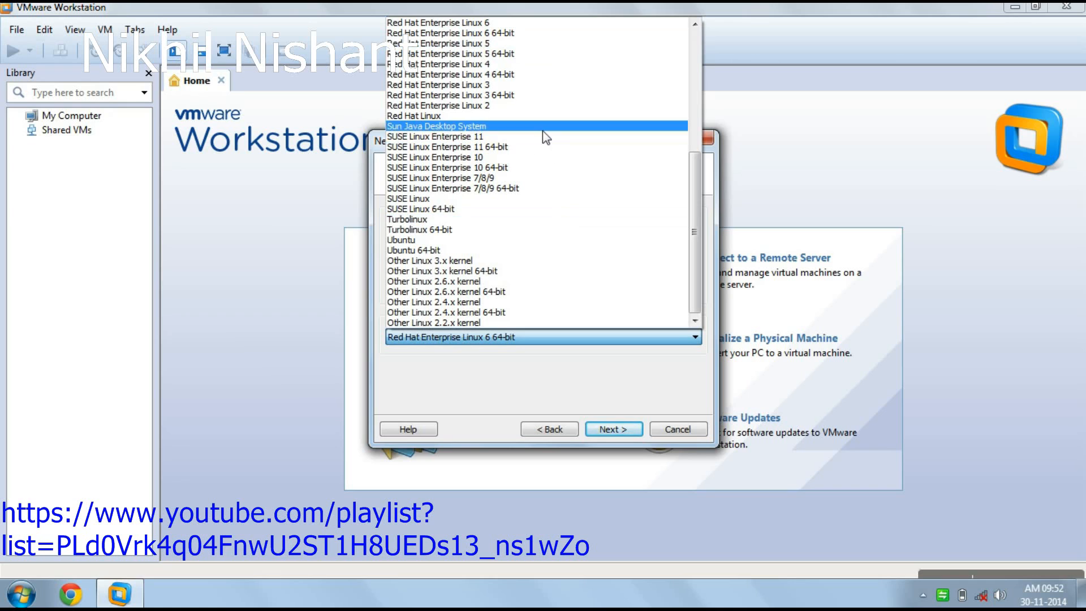
click(505, 43)
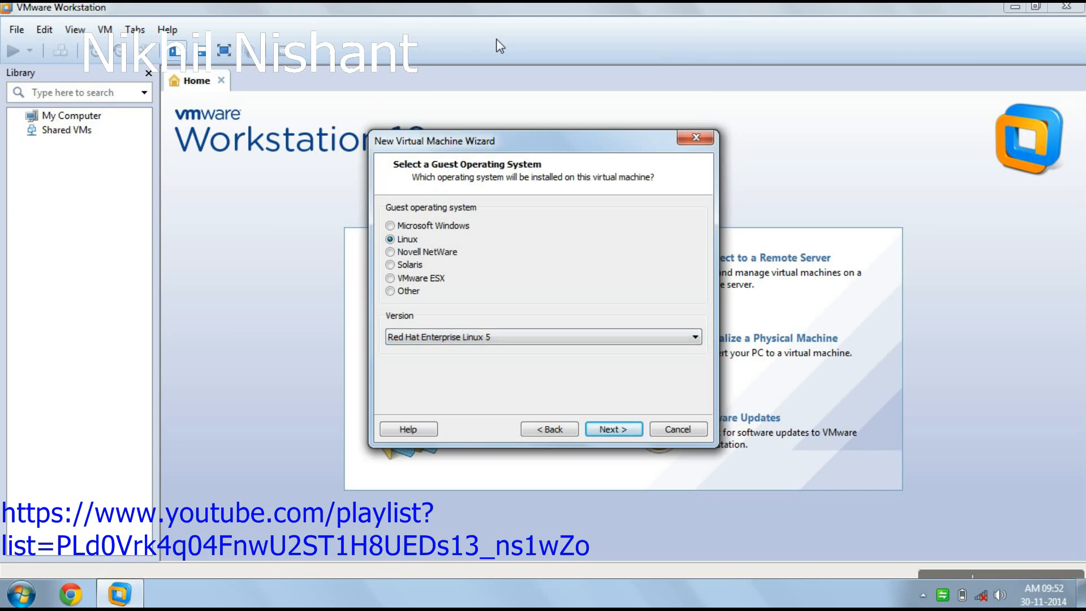
click(497, 342)
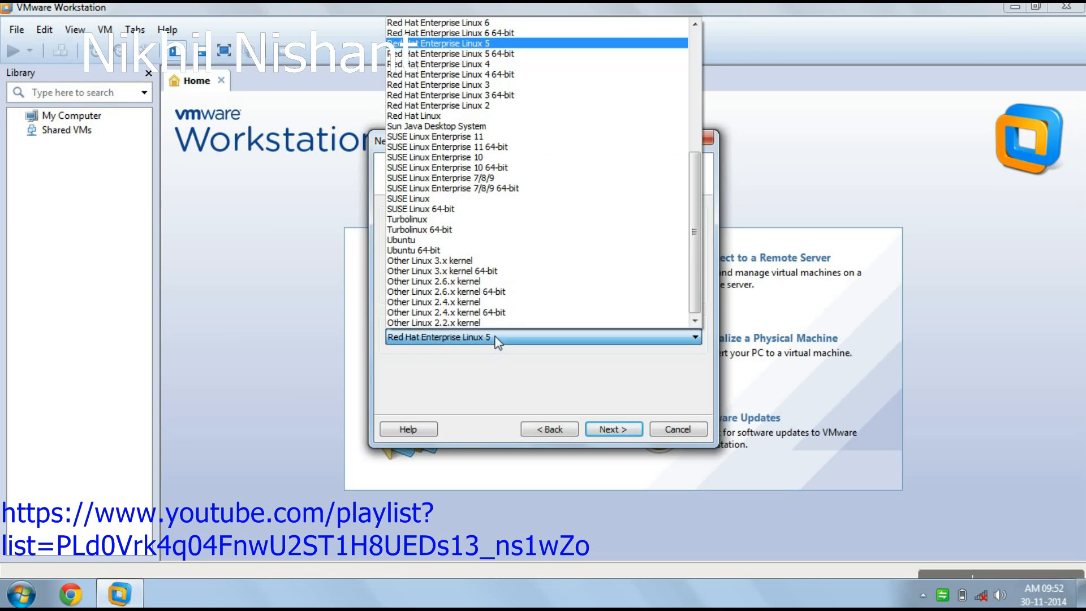
click(455, 33)
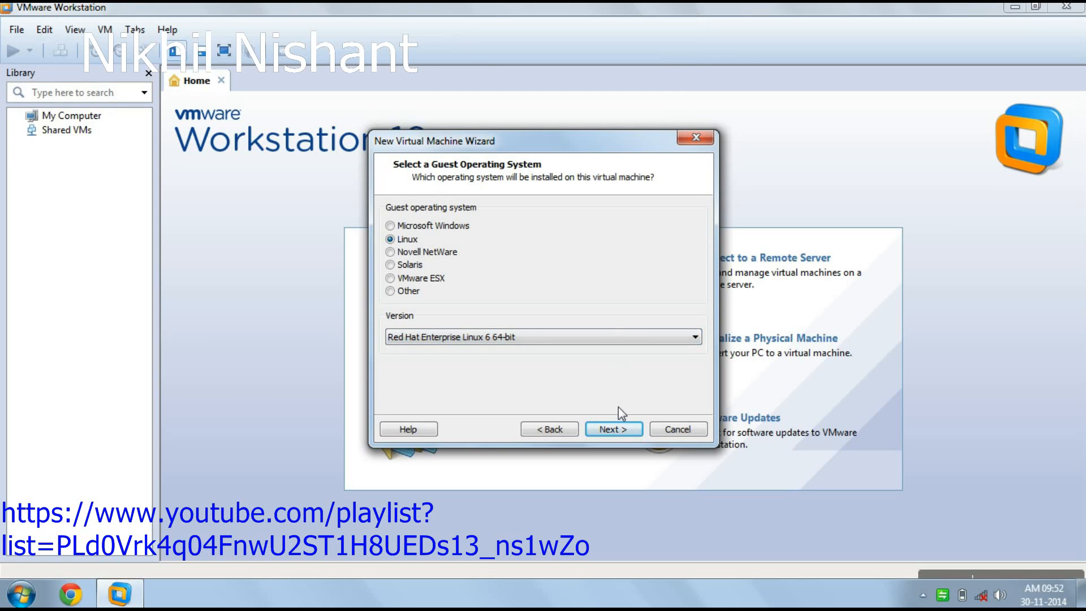
click(619, 427)
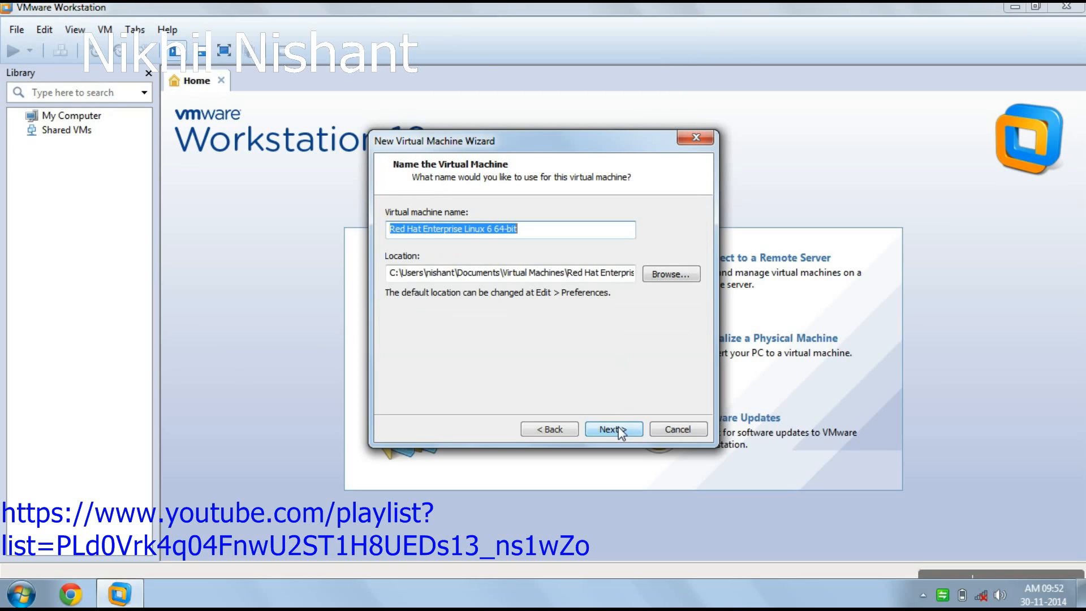
Browse for the virtual machine location and select the vmware folder on the Study / Software (E:) drive
click(683, 282)
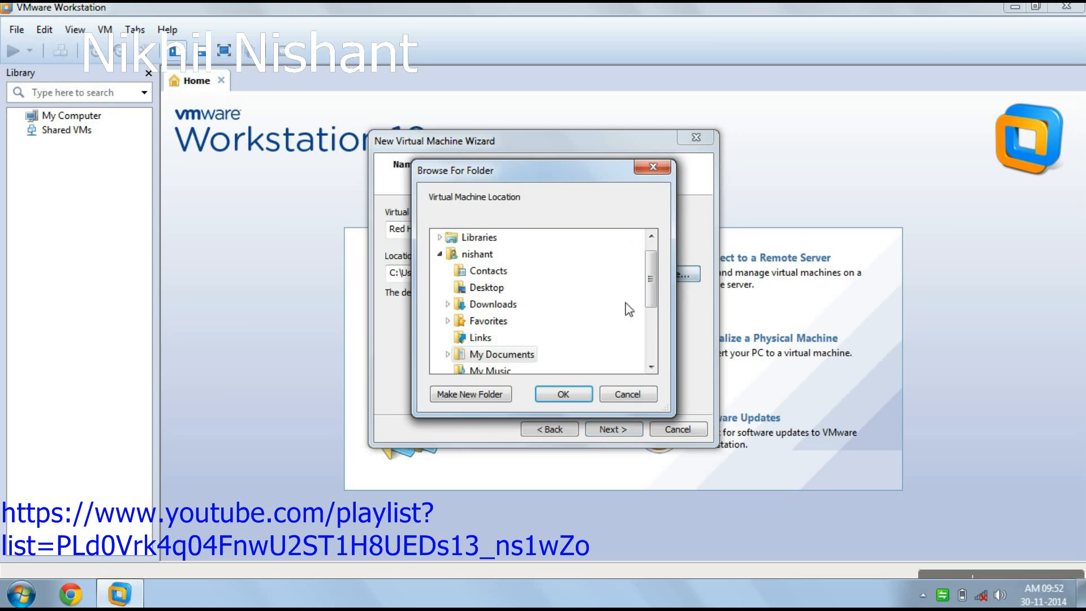
scroll(648, 341, down, 3)
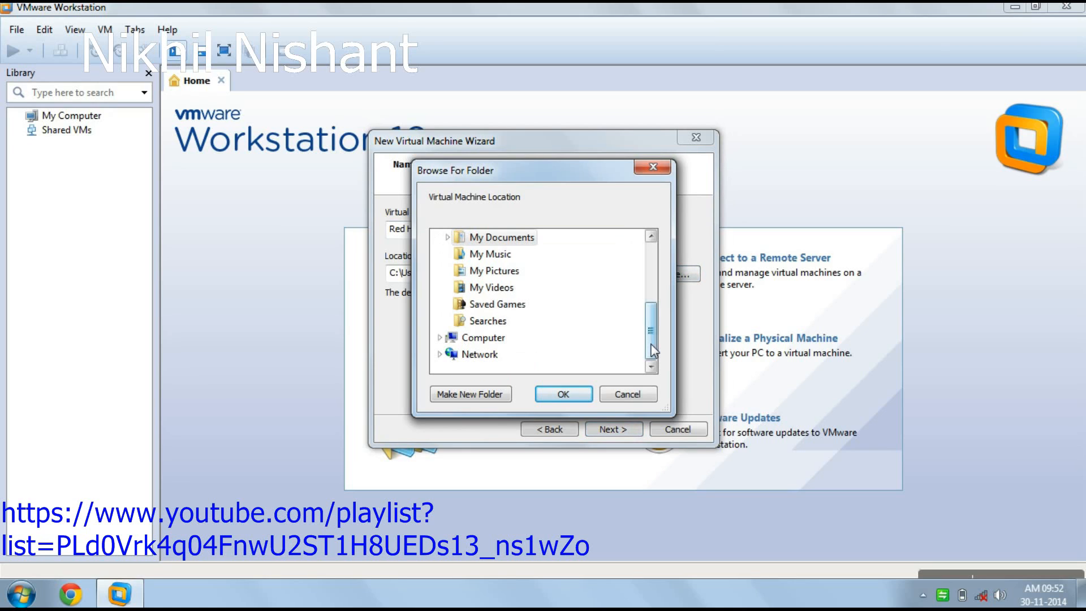
click(493, 339)
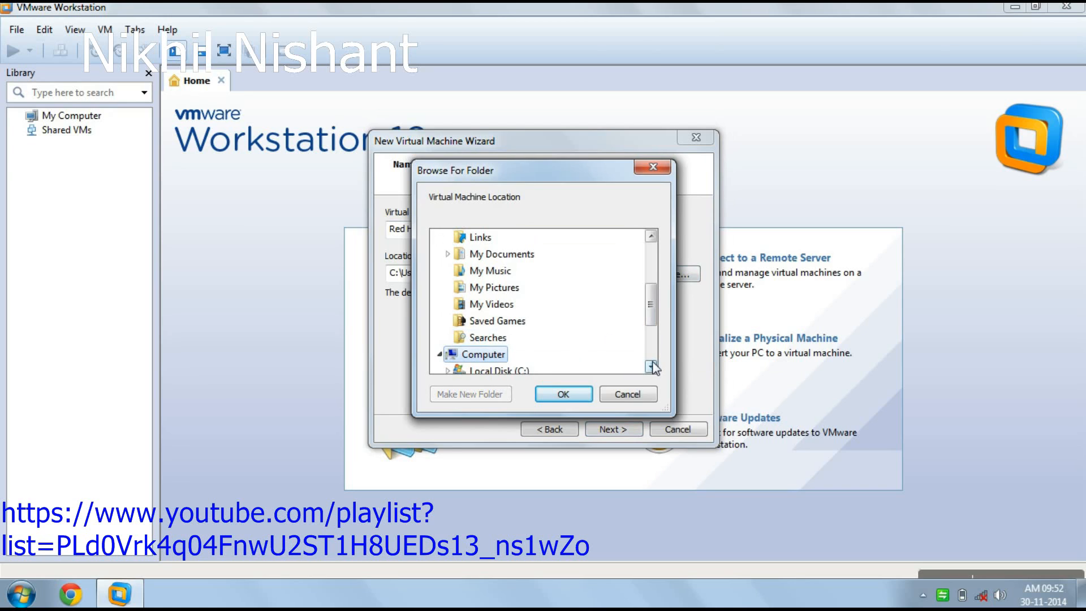
click(652, 366)
click(652, 367)
click(652, 366)
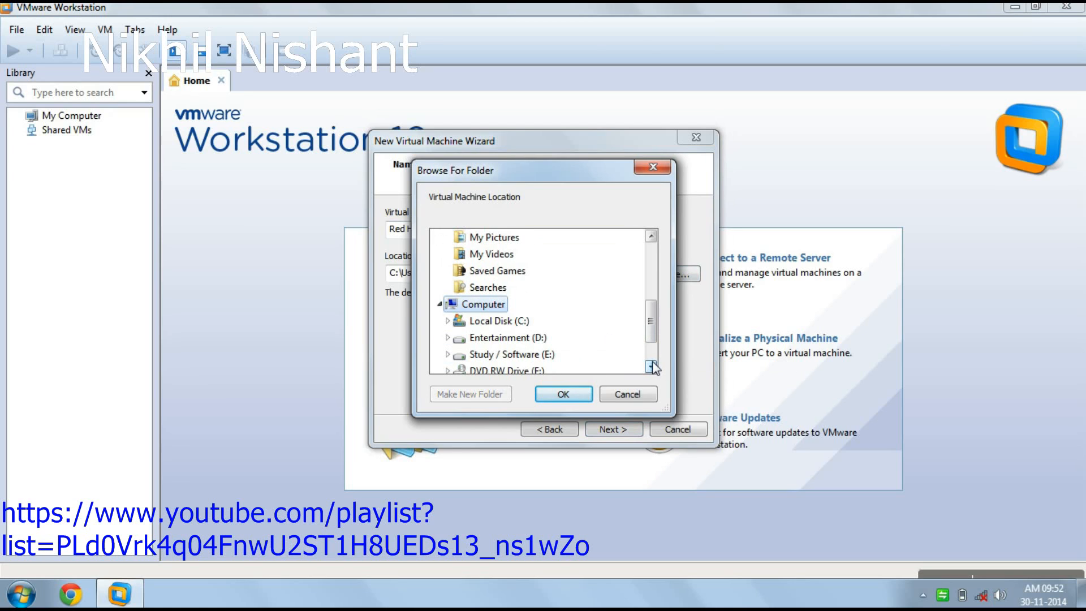
click(526, 355)
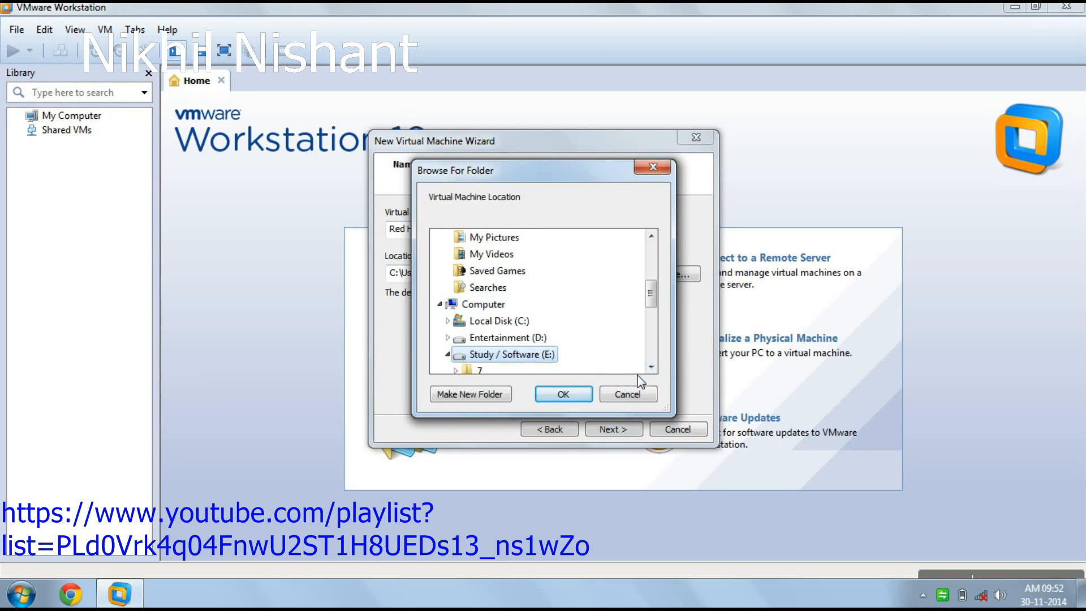
click(652, 368)
click(652, 368)
click(652, 368)
click(652, 368)
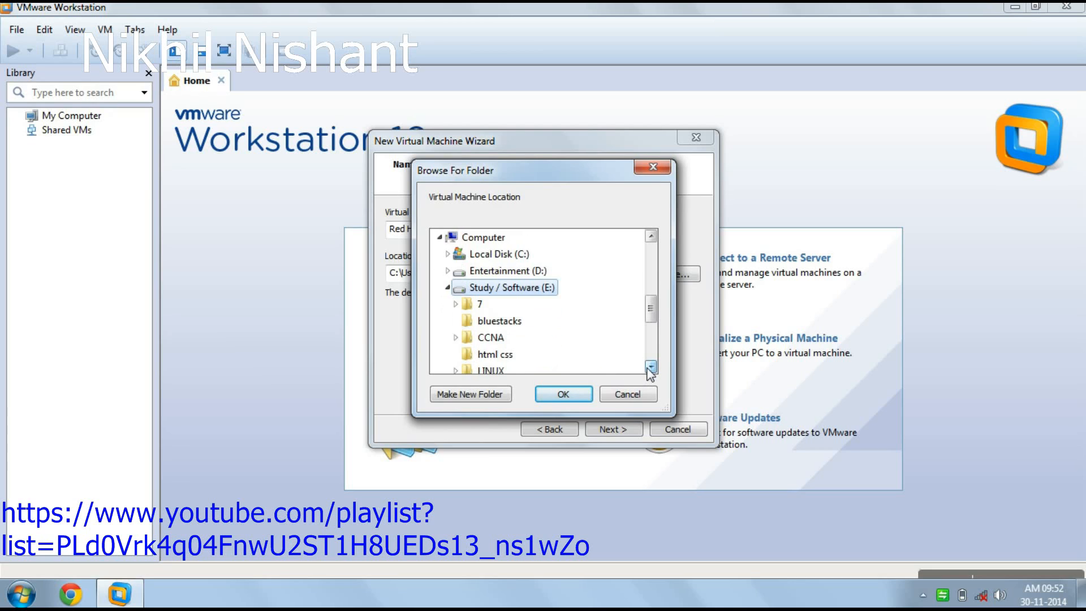
click(652, 367)
click(652, 368)
click(651, 368)
click(651, 368)
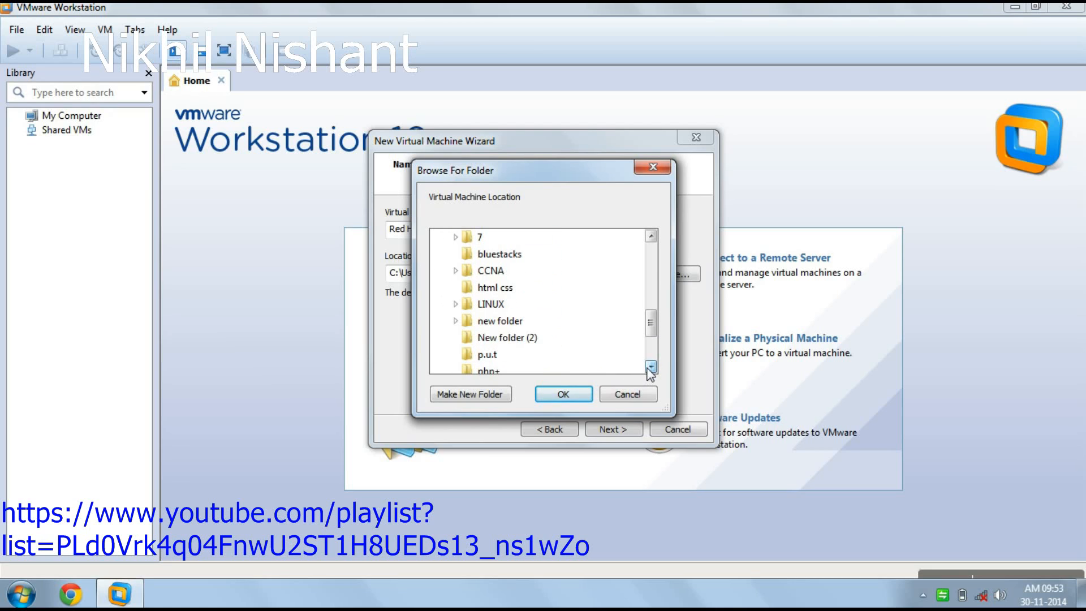
click(652, 368)
click(651, 367)
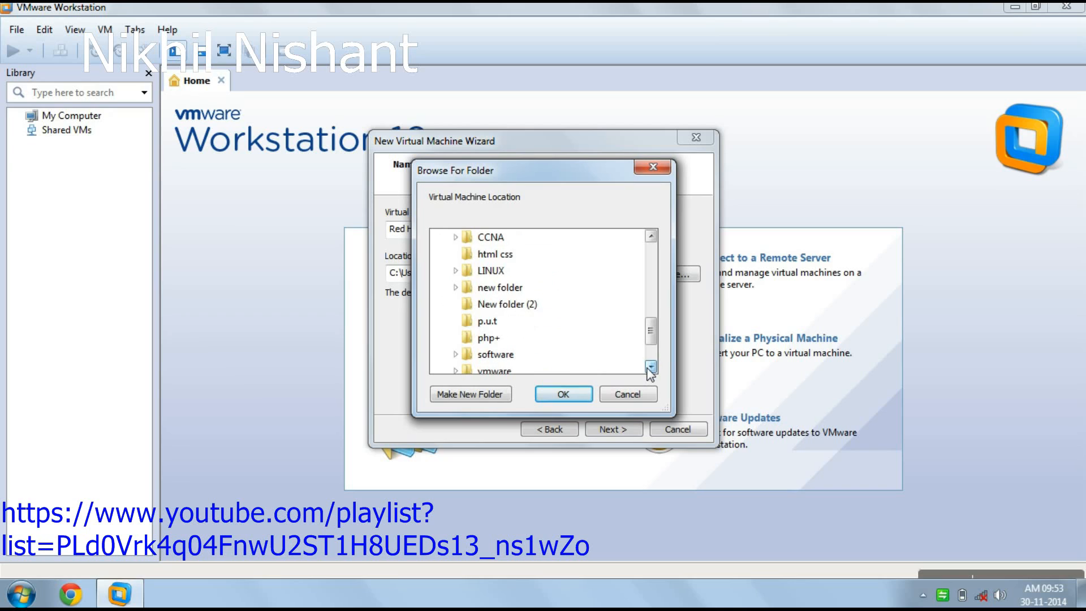
click(651, 368)
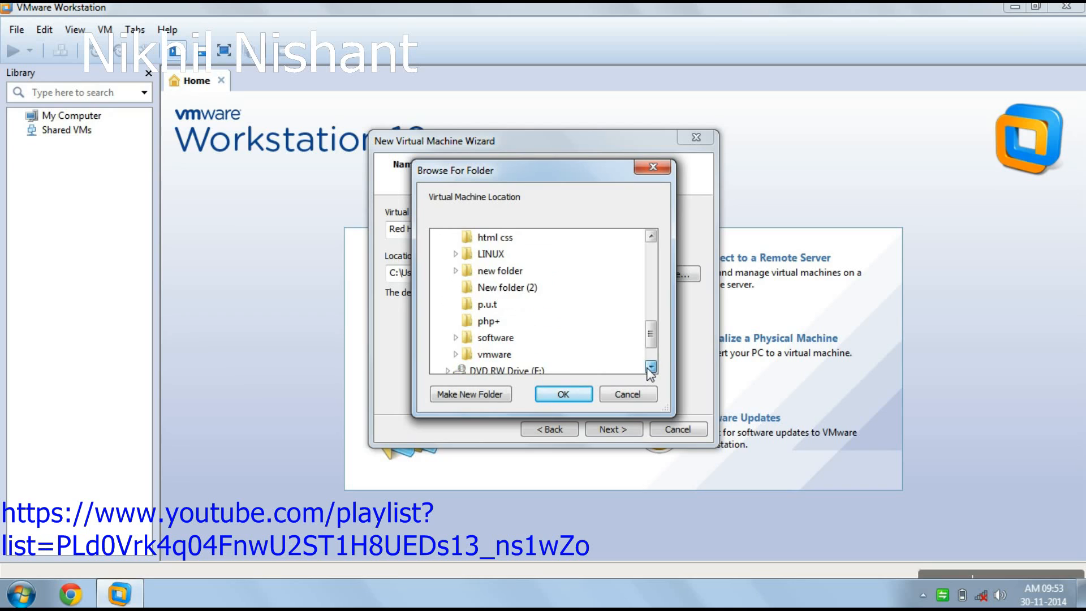
click(481, 356)
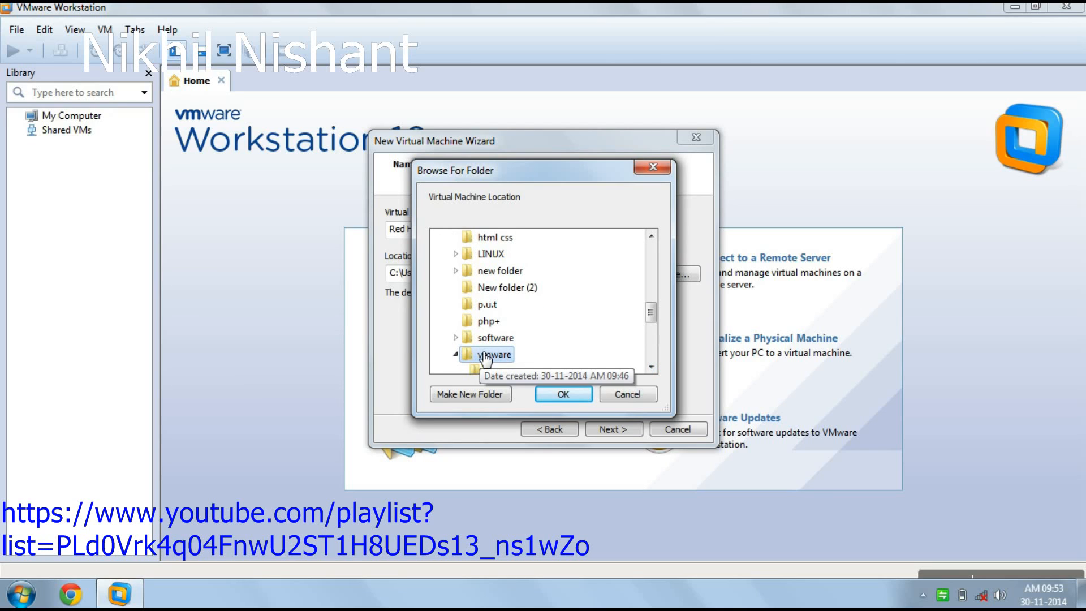
Create a subfolder named redhat in the vmware folder, accept it as the virtual machine location and continue to the disk capacity settings
click(471, 395)
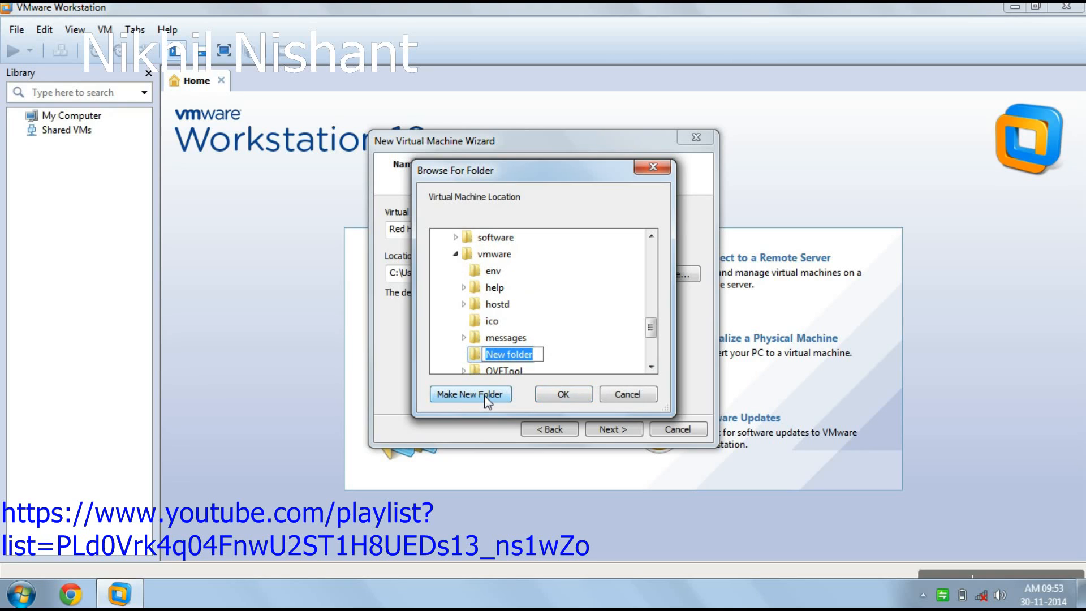
text(red)
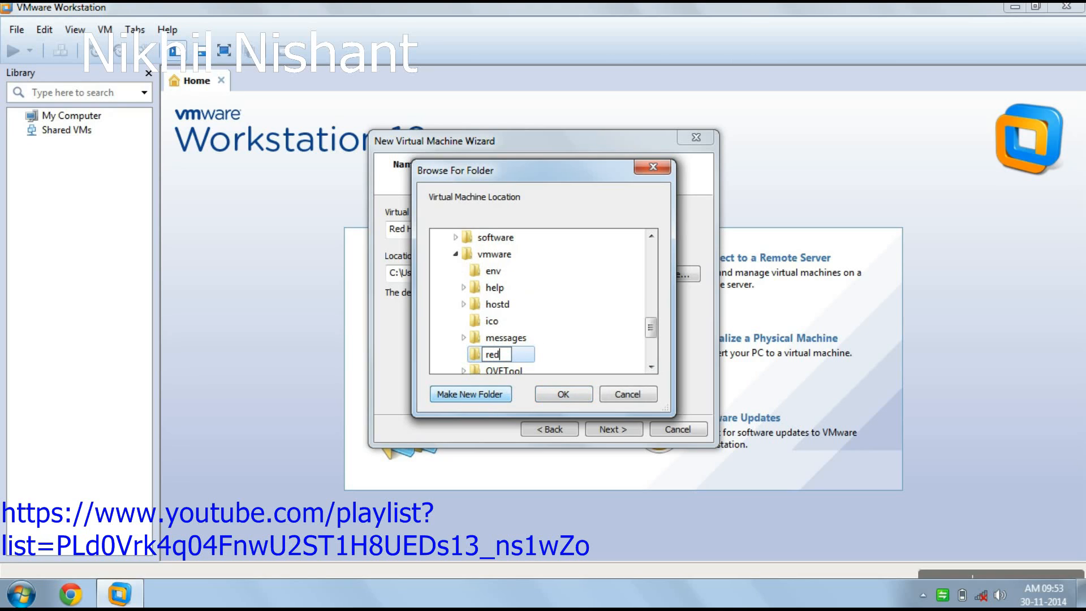
text(hat)
click(556, 394)
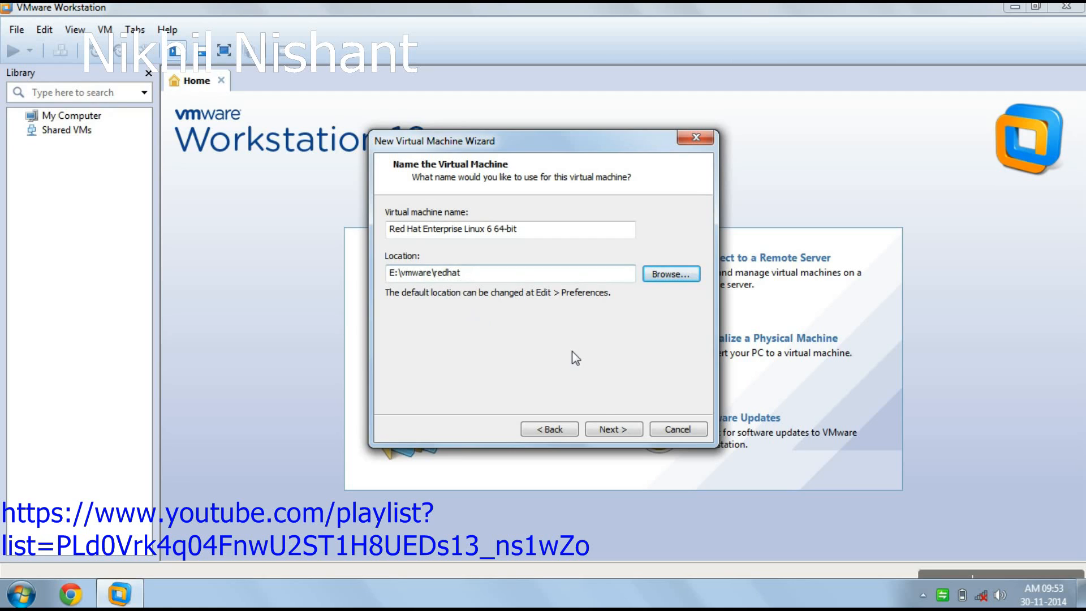
click(599, 430)
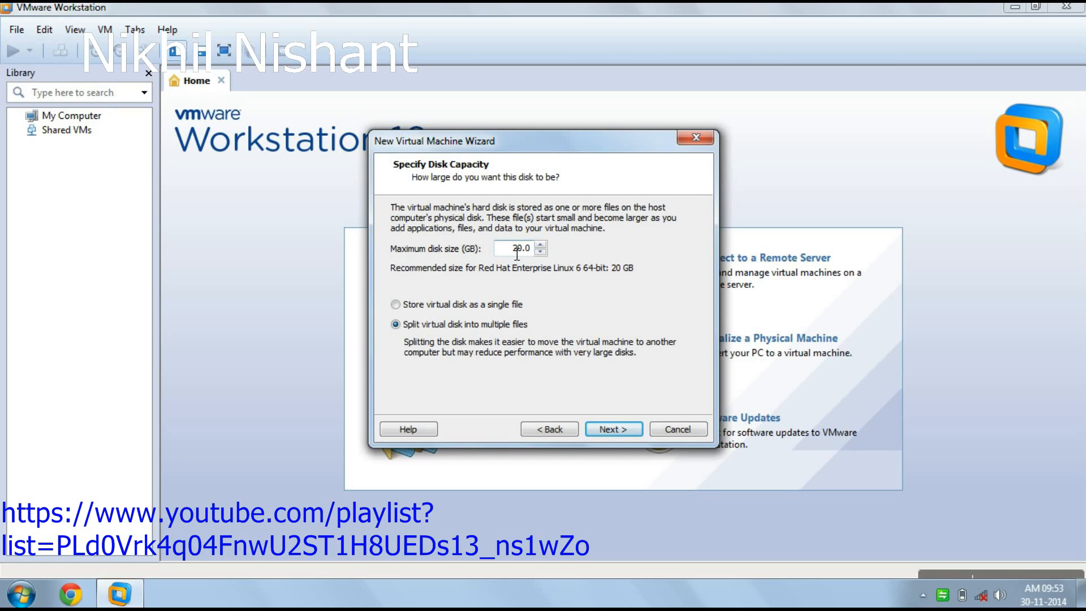
Set the maximum disk size to 40 GB and finish creating the virtual machine
drag(498, 249, 533, 249)
text(40)
click(601, 431)
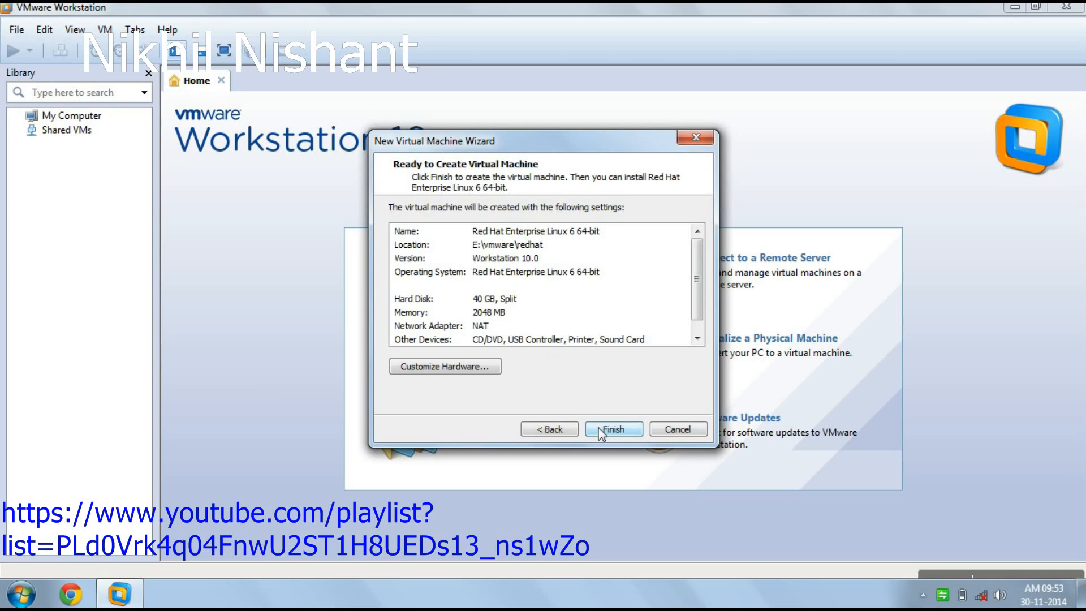
click(597, 429)
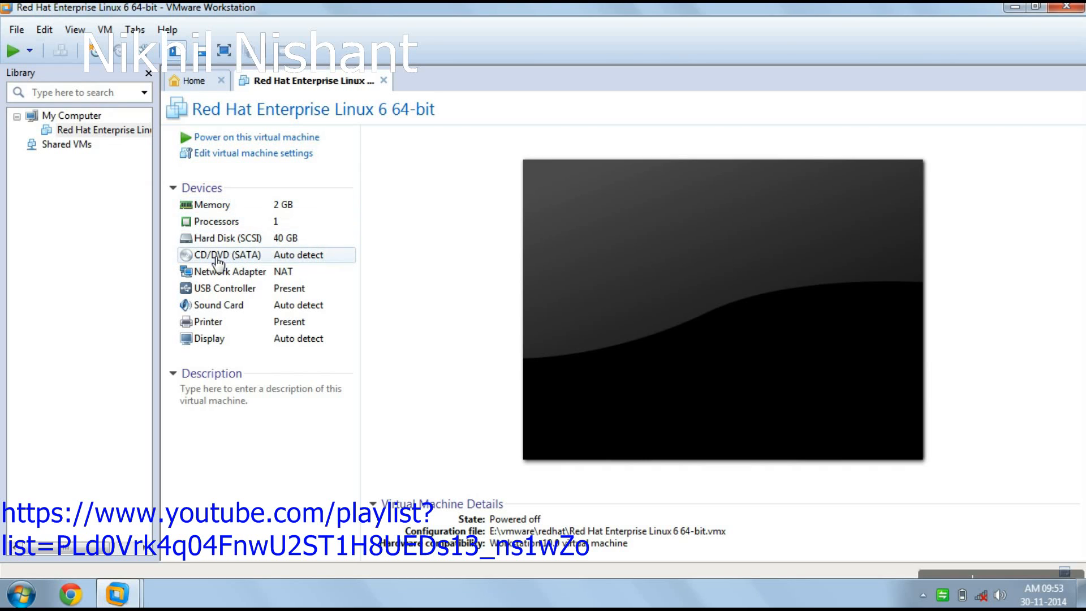
Set the virtual machine's memory to 1024 MB in its hardware settings and save the change
click(289, 258)
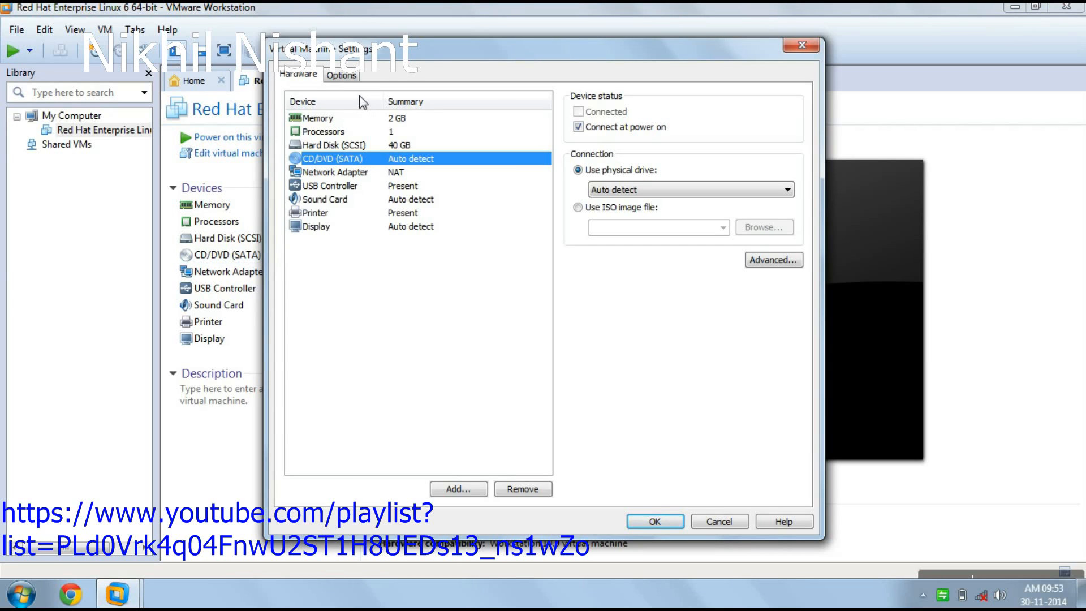
click(343, 78)
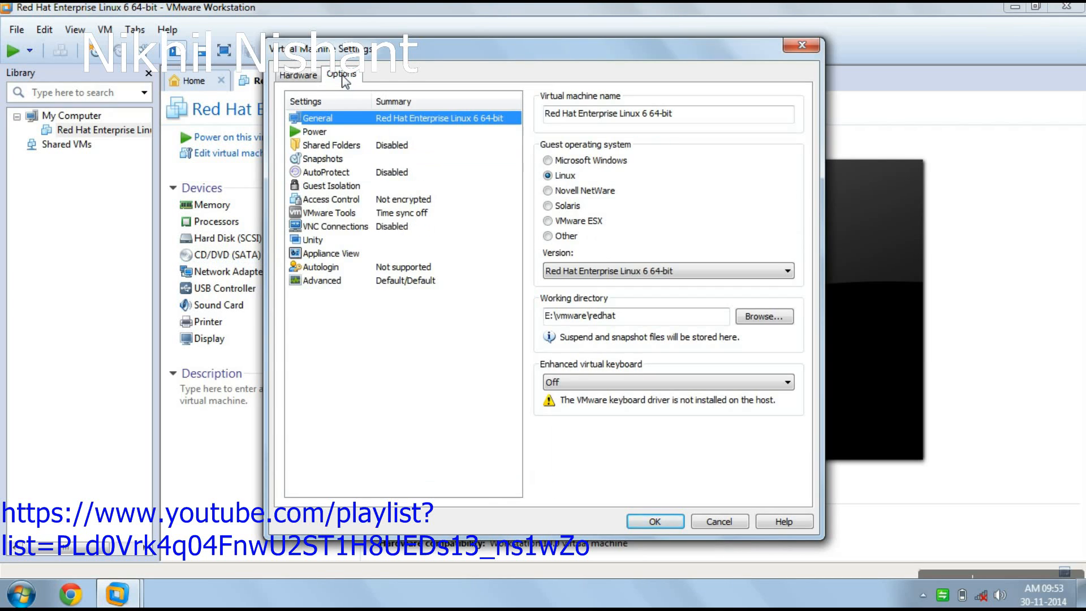
click(310, 76)
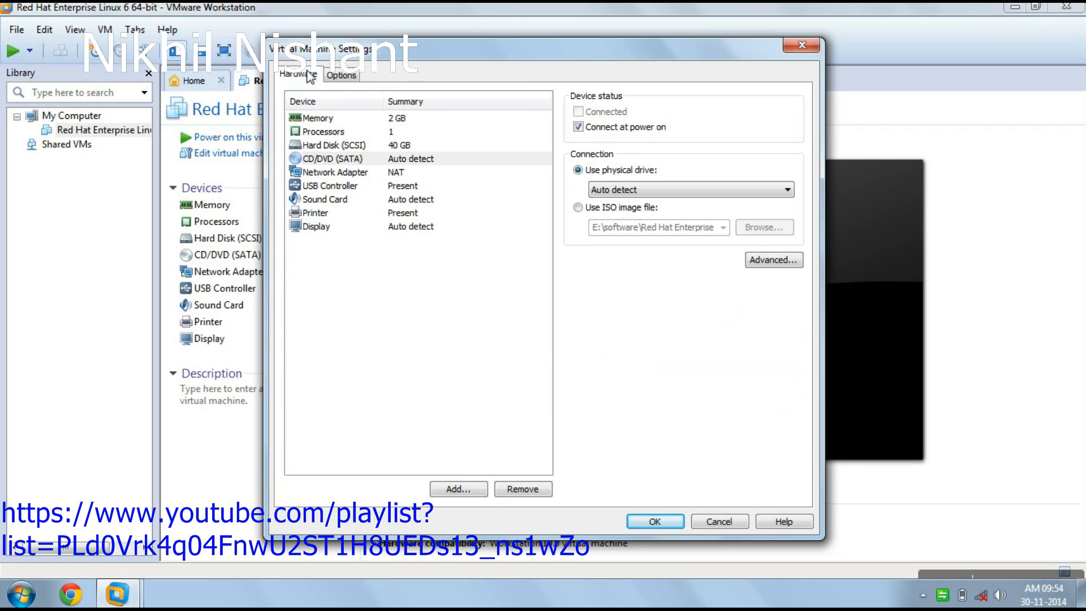
click(404, 123)
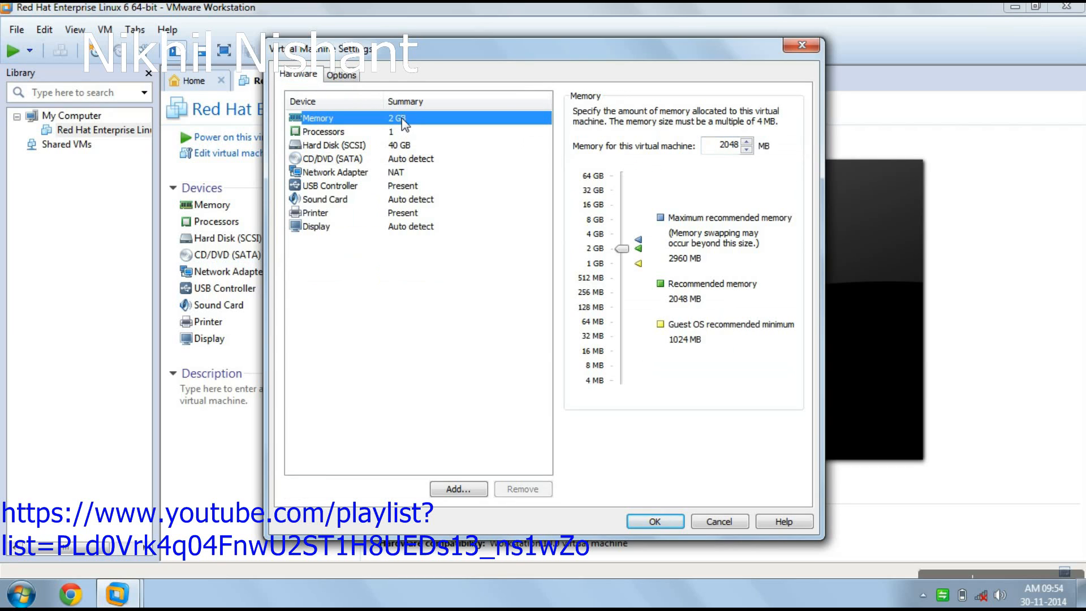
double_click(722, 146)
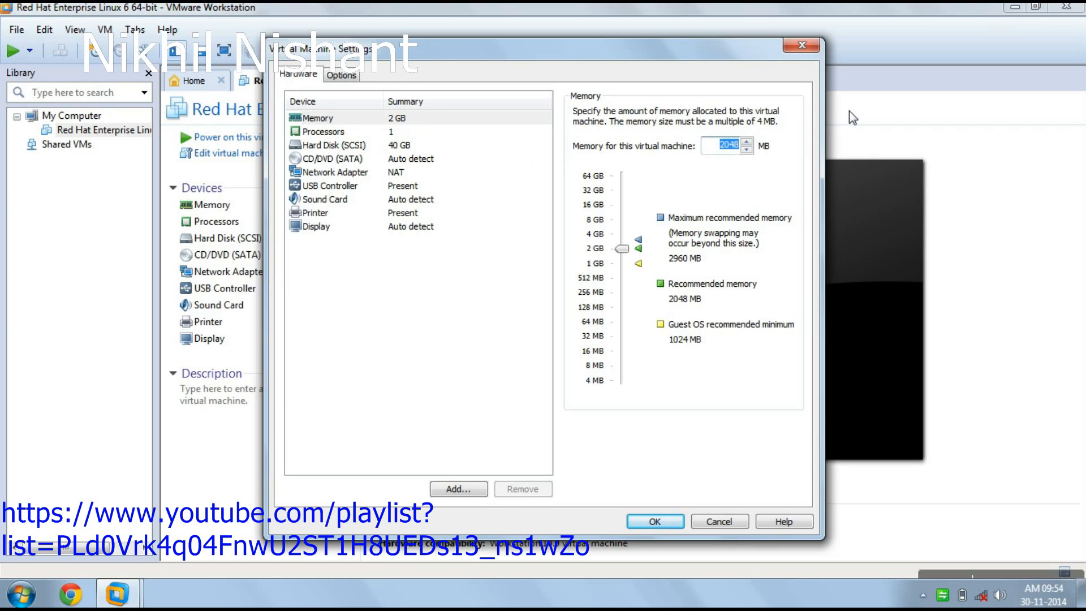
text(1024)
click(655, 521)
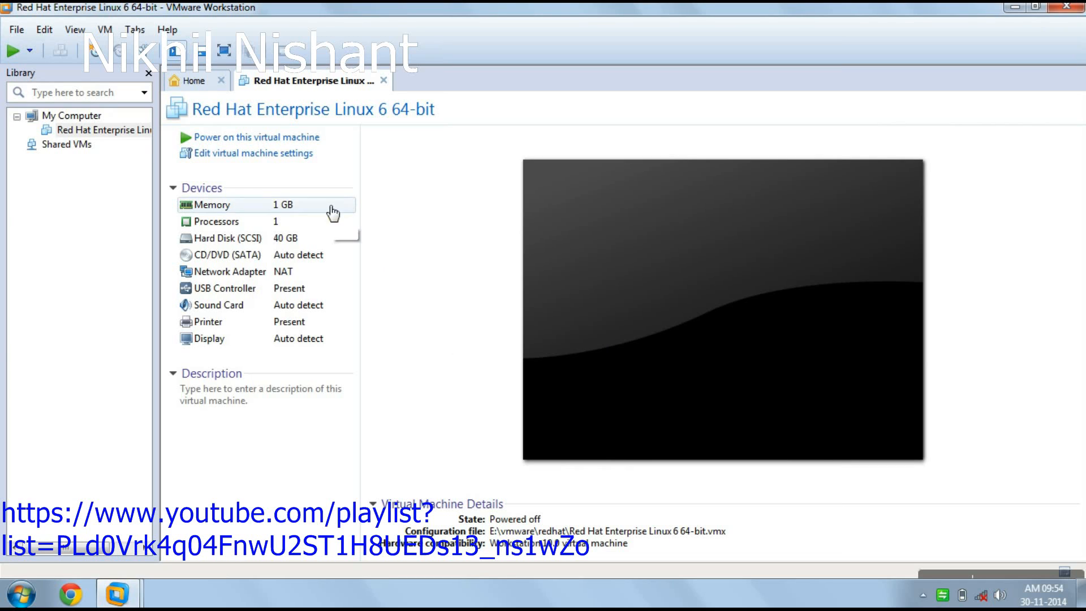
Connect the CD/DVD drive to the ISO image rhel-server-6.4-x86_64-dvd from the E: drive's software\Red Hat Enterprise 64bit folder and save the settings
click(308, 260)
double_click(308, 260)
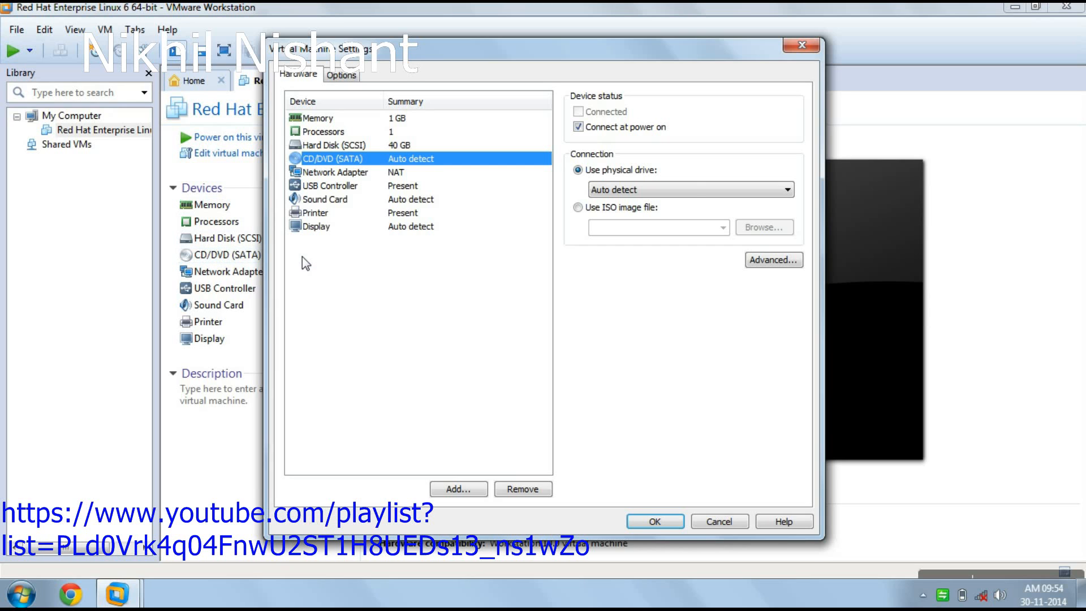
click(594, 209)
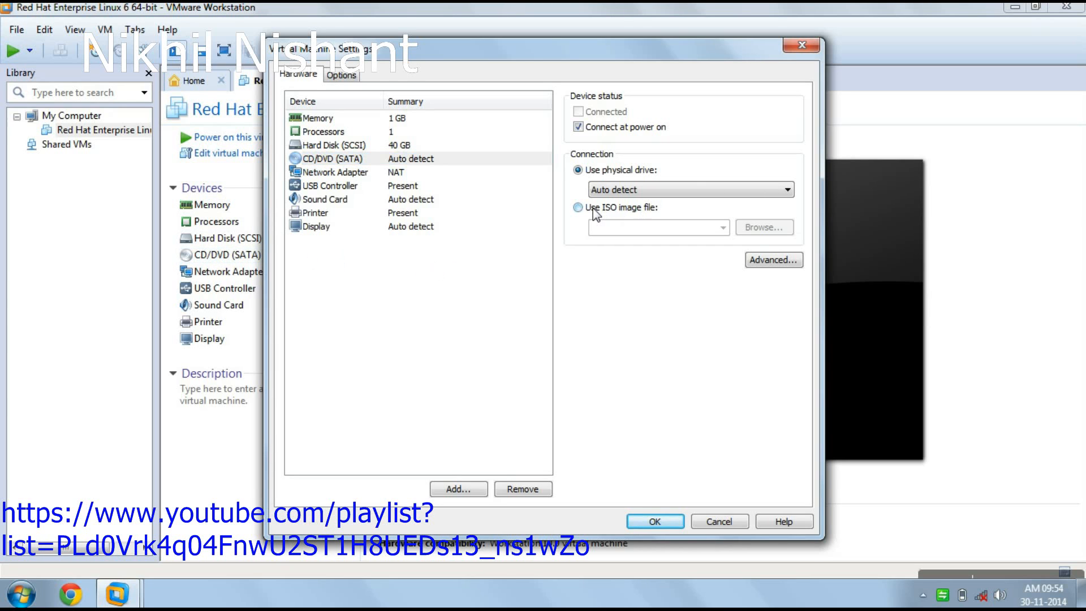
click(756, 228)
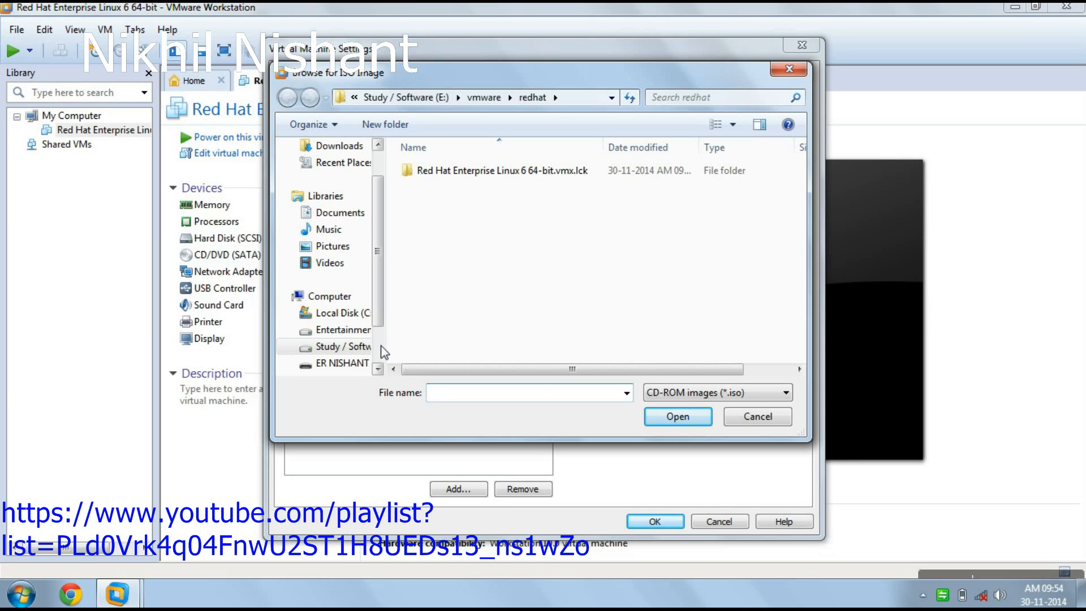
click(339, 351)
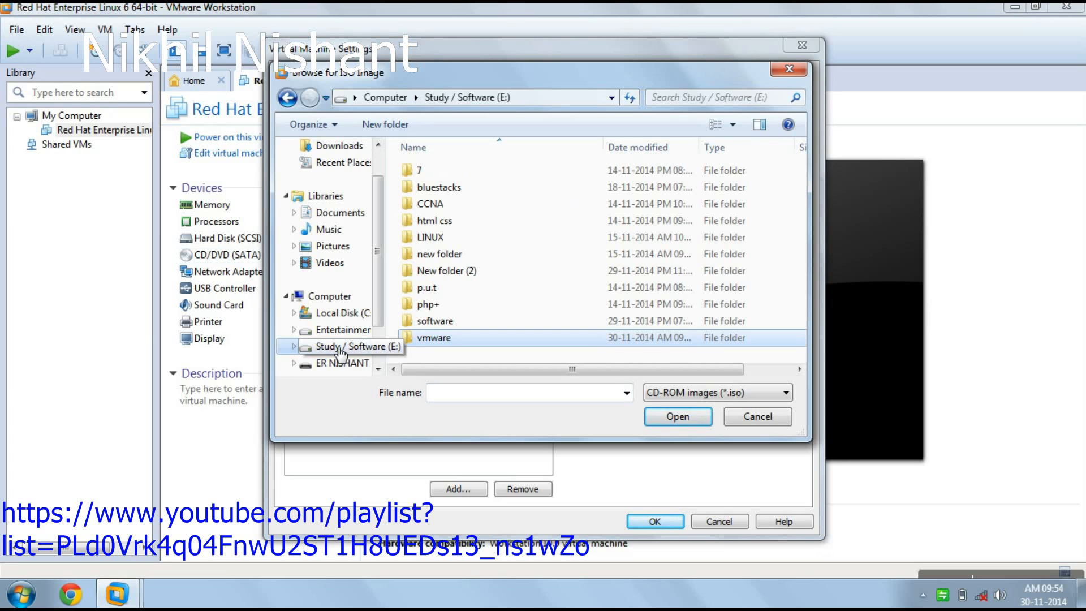
double_click(448, 321)
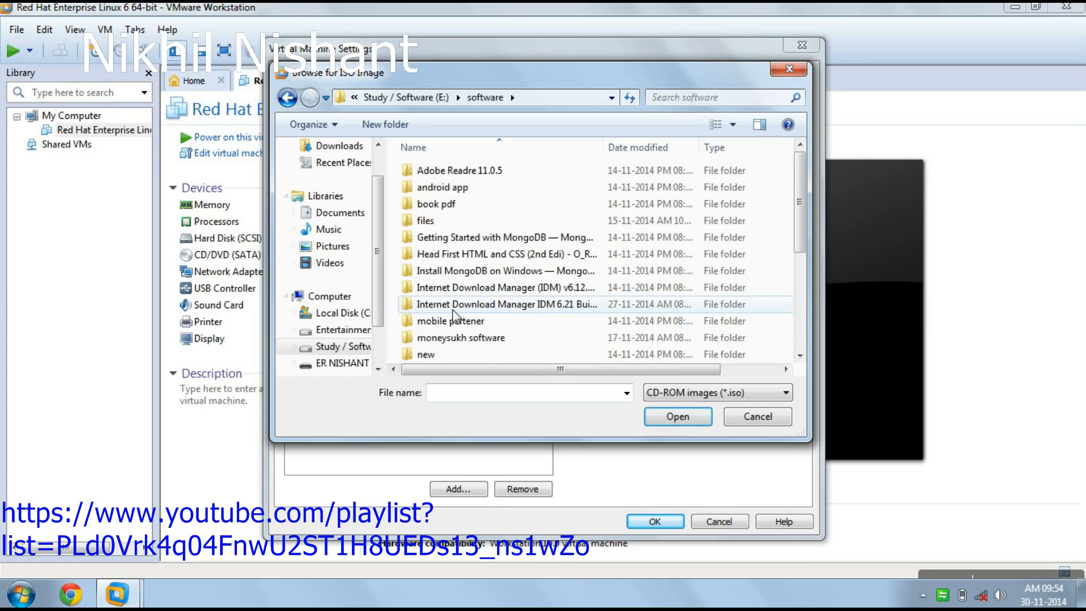
scroll(452, 310, down, 4)
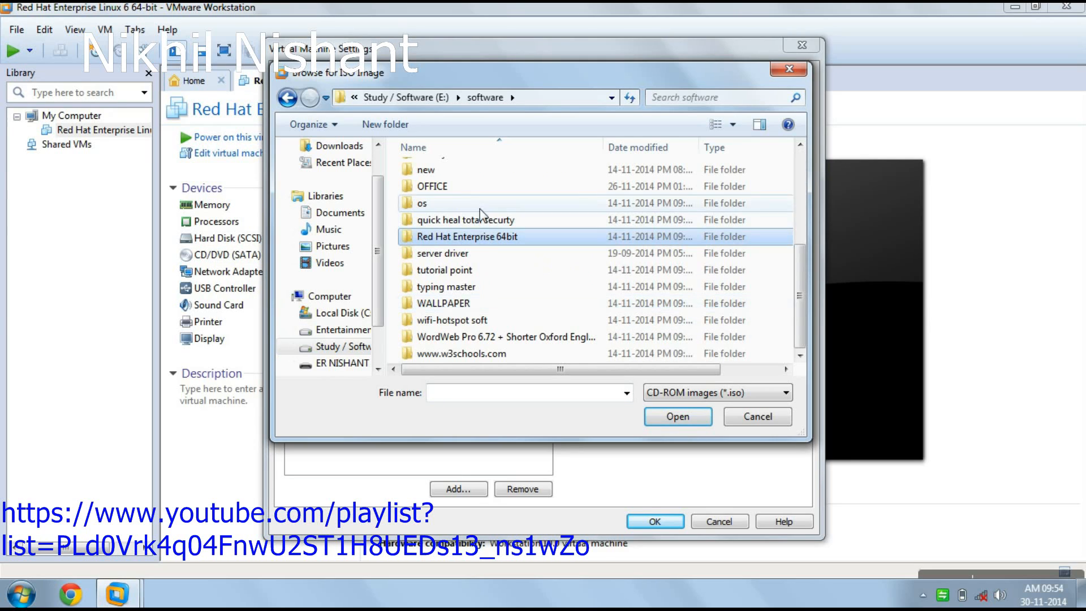
double_click(483, 238)
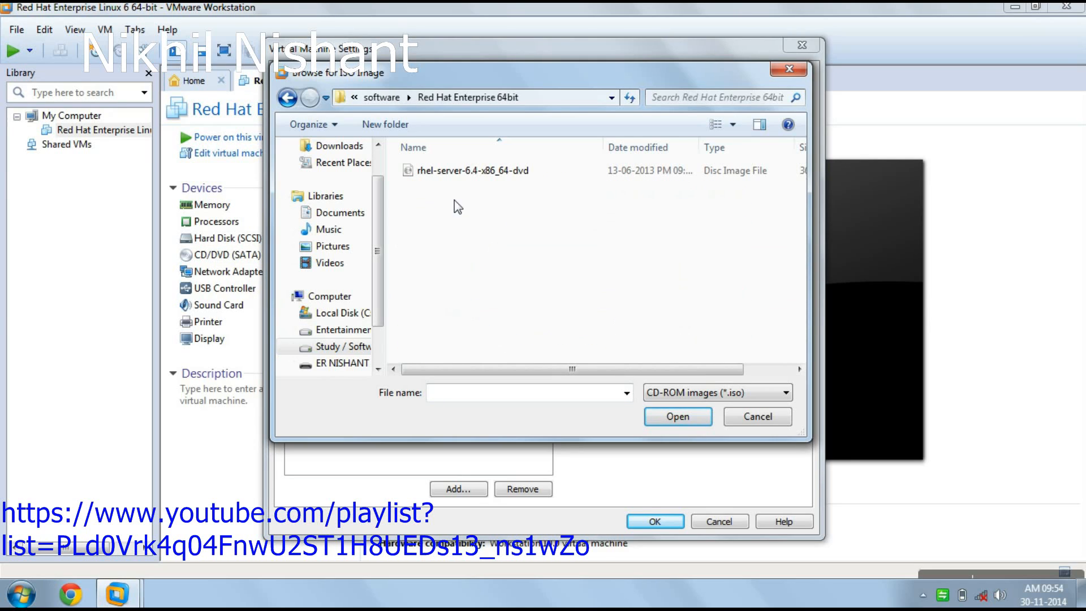
click(449, 172)
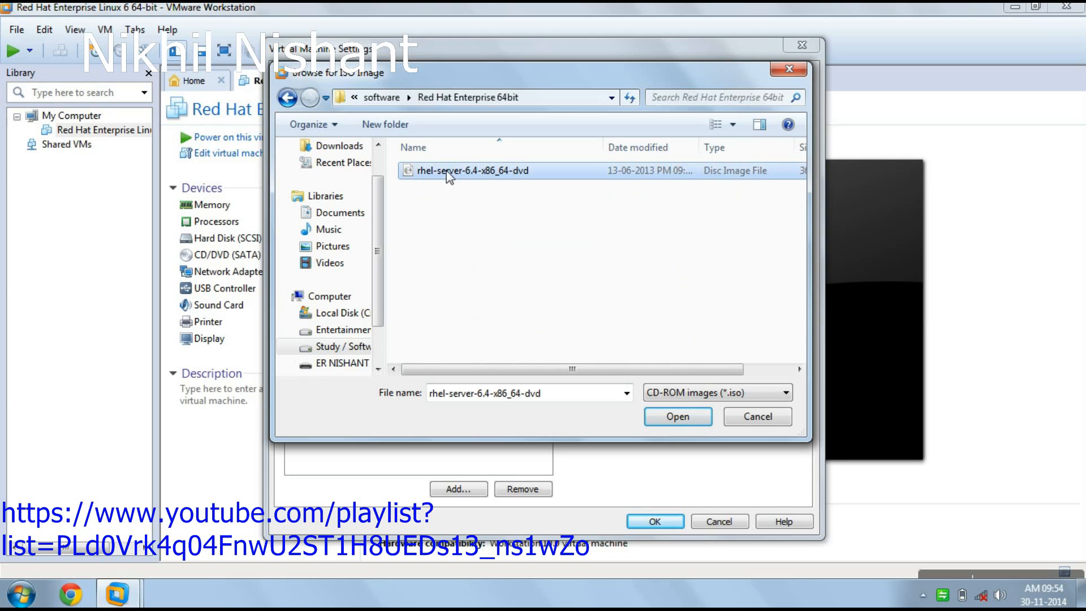
click(678, 418)
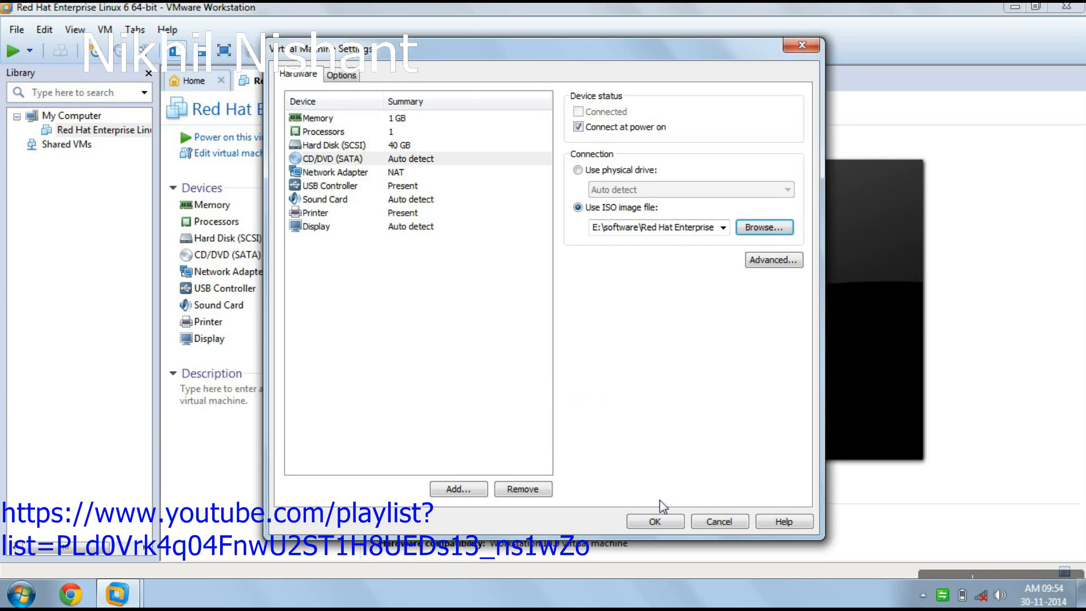
click(666, 520)
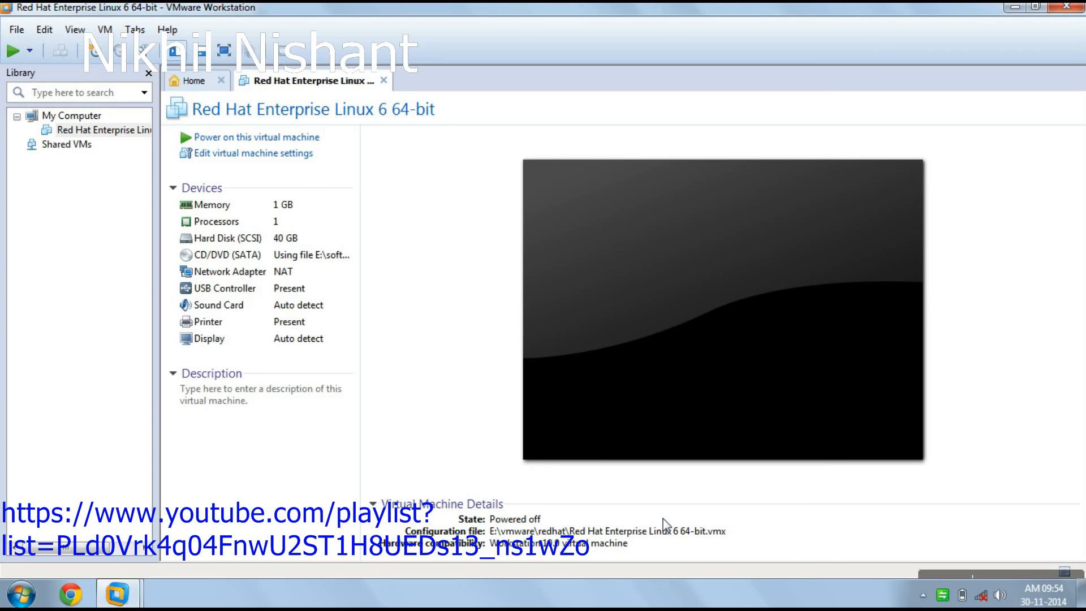
Power on the Red Hat Enterprise Linux virtual machine, show it in full screen and dismiss the Removable Devices hint
click(274, 140)
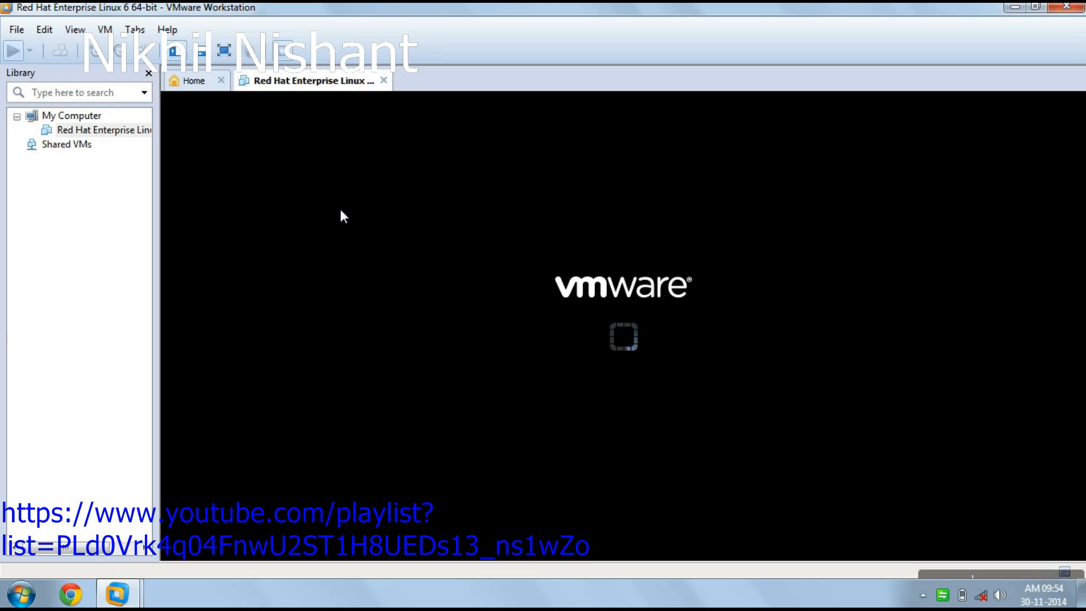
key(ctrl+alt+Return)
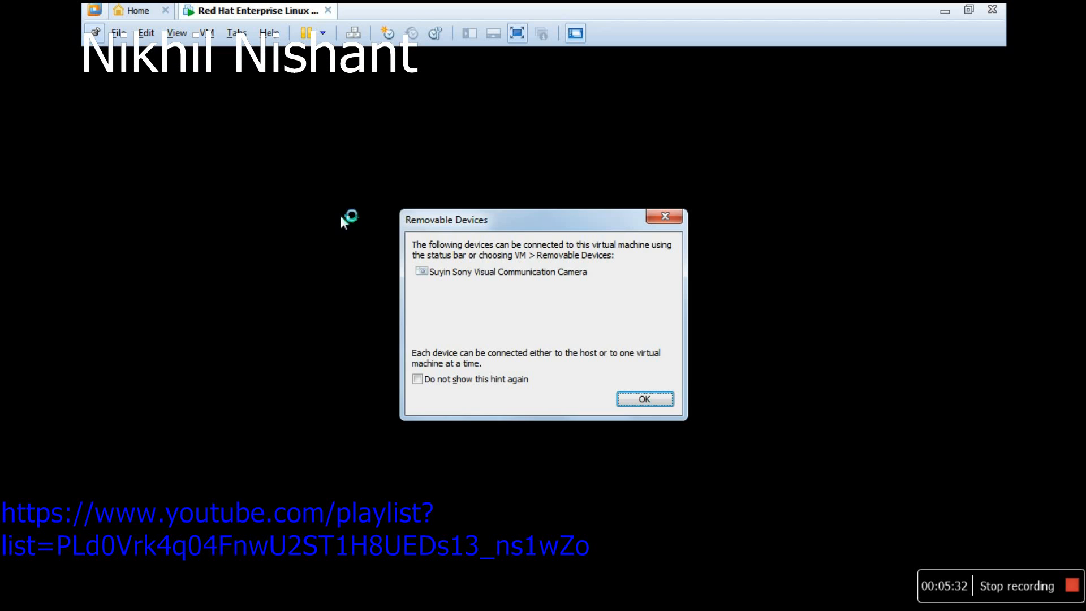
click(629, 403)
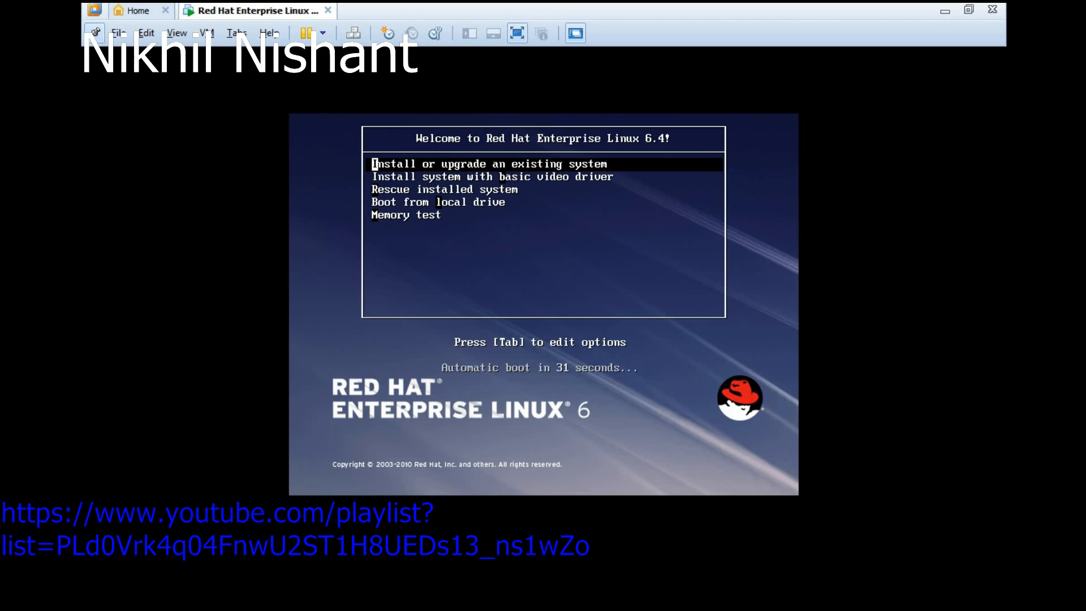
Start the installer with the option to install or upgrade an existing system and skip the media test
key(Down)
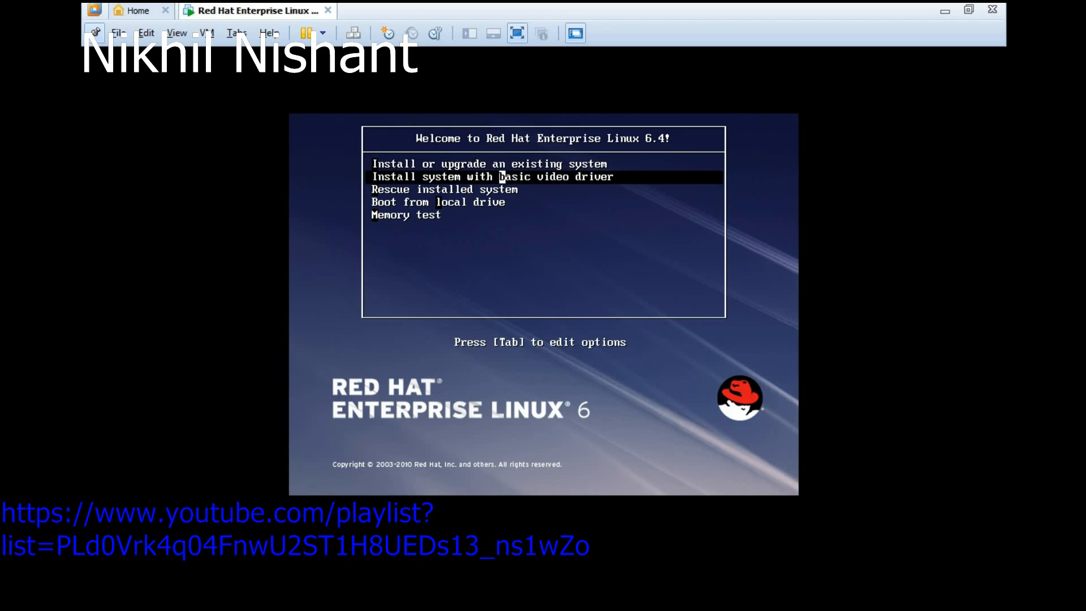
key(Up)
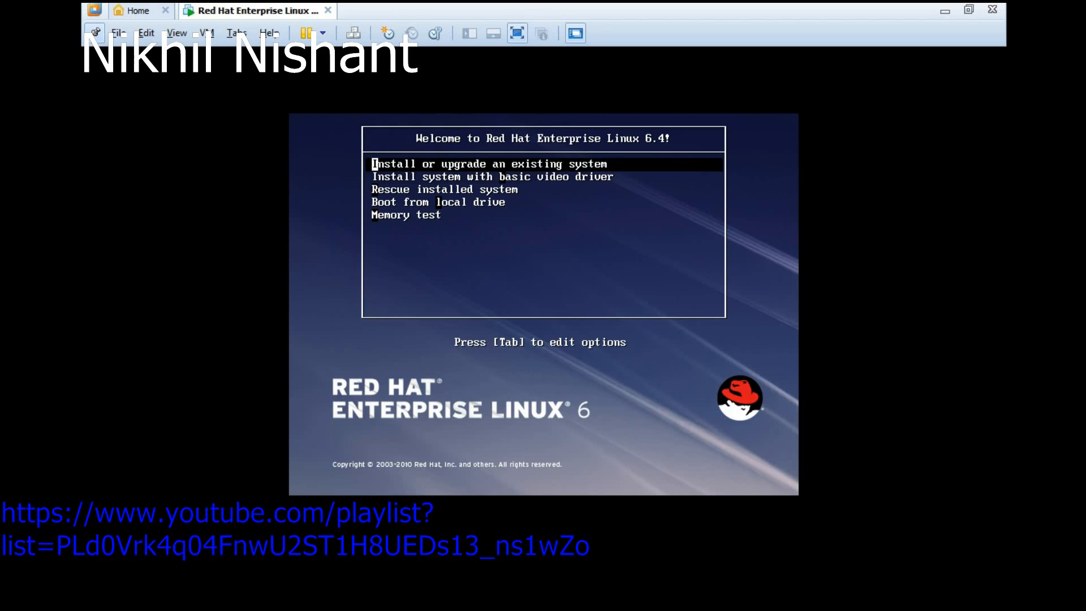
key(Return)
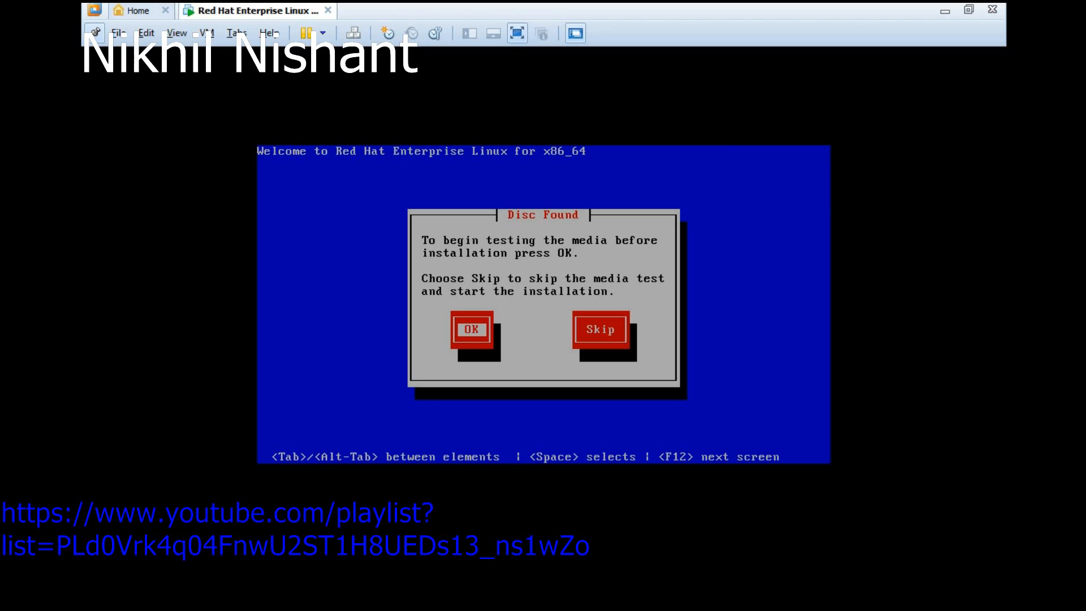
key(Tab)
key(Return)
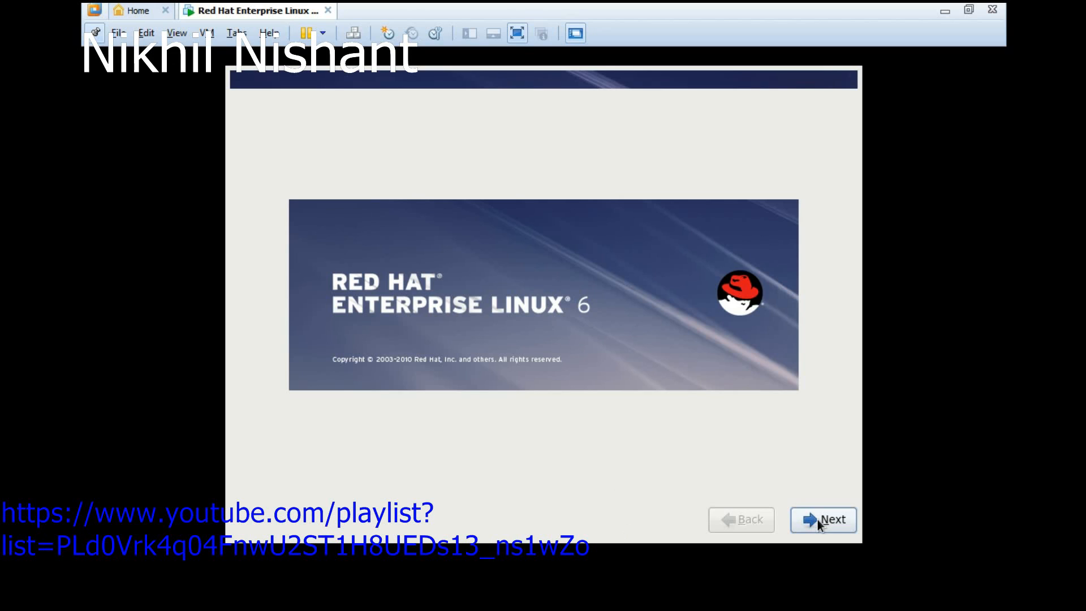
Continue past the welcome screen with English as the installation language and U.S. English as the keyboard layout
click(849, 524)
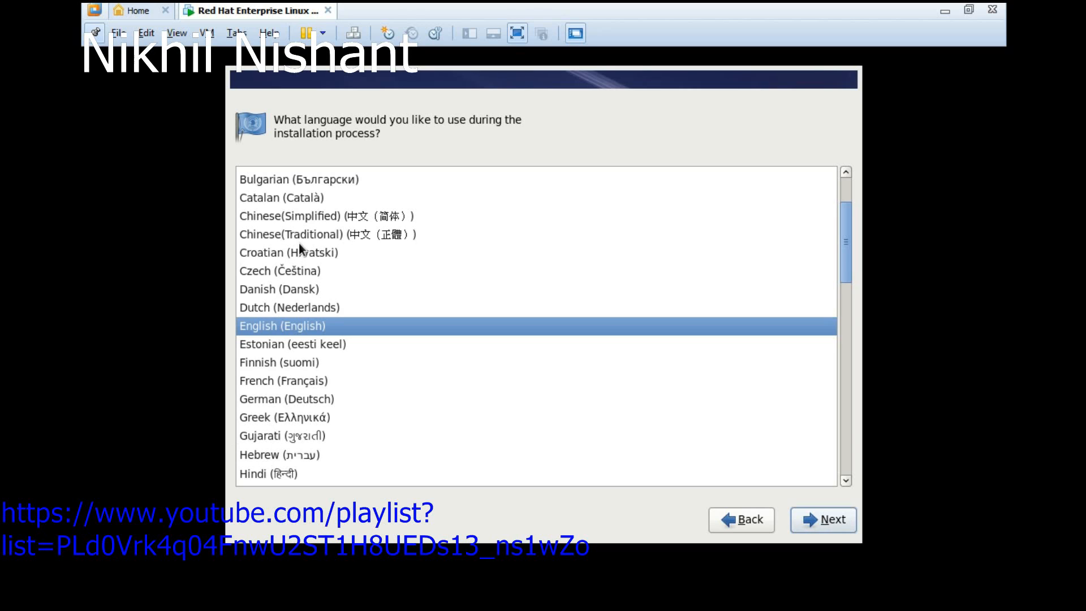
click(830, 523)
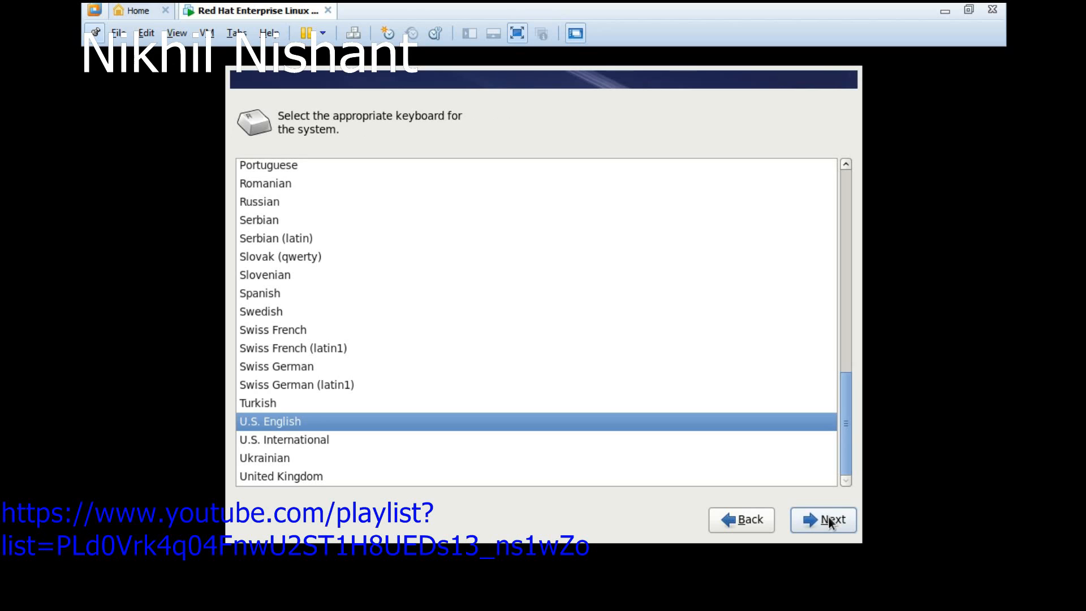
click(830, 522)
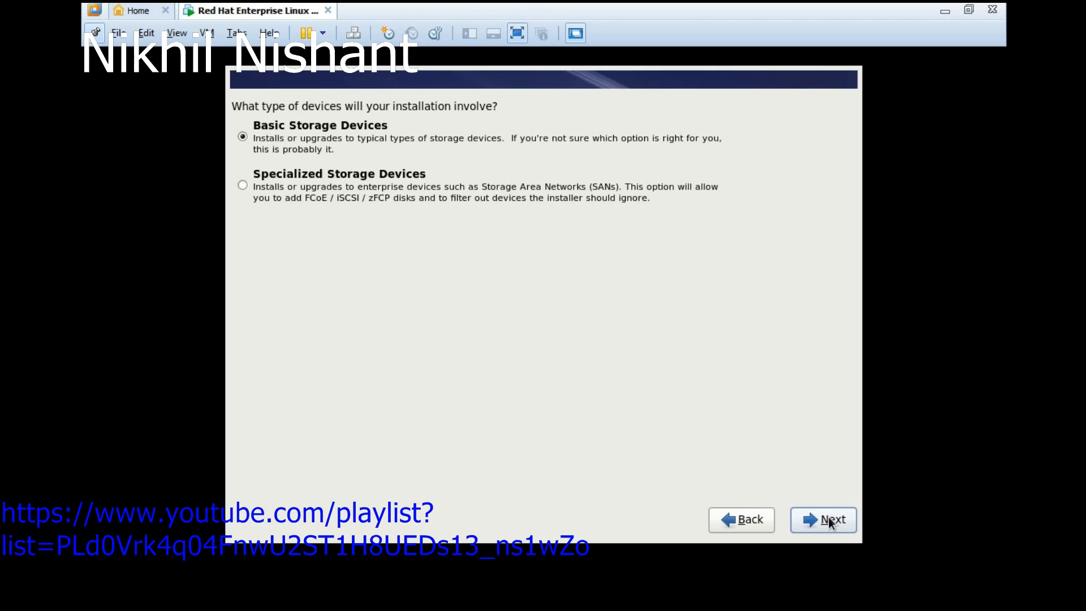
Install to Basic Storage Devices and discard any data on the VMware virtual disk
click(831, 521)
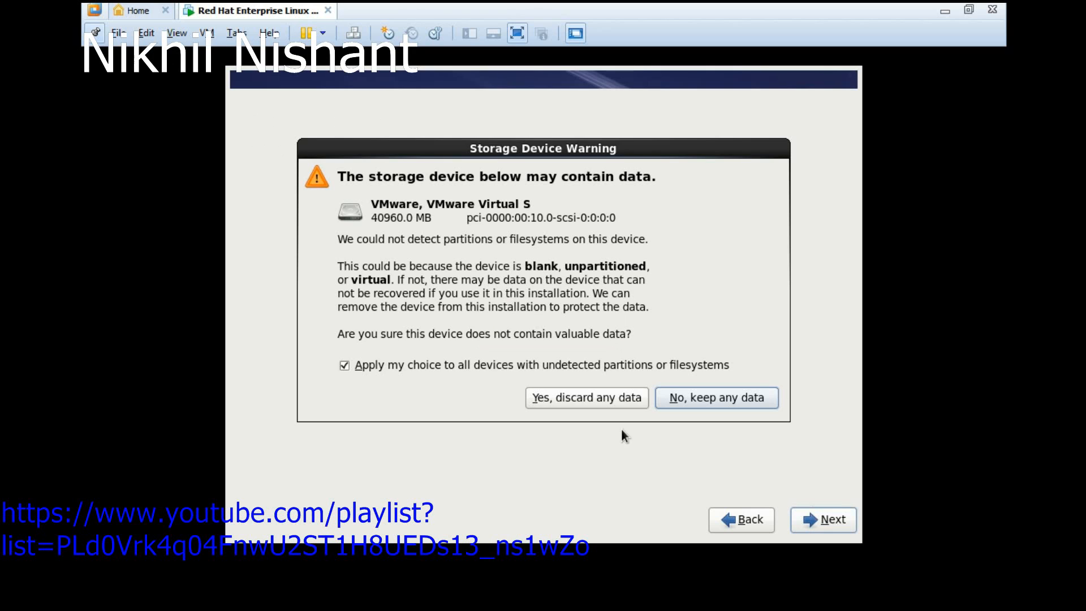
click(595, 398)
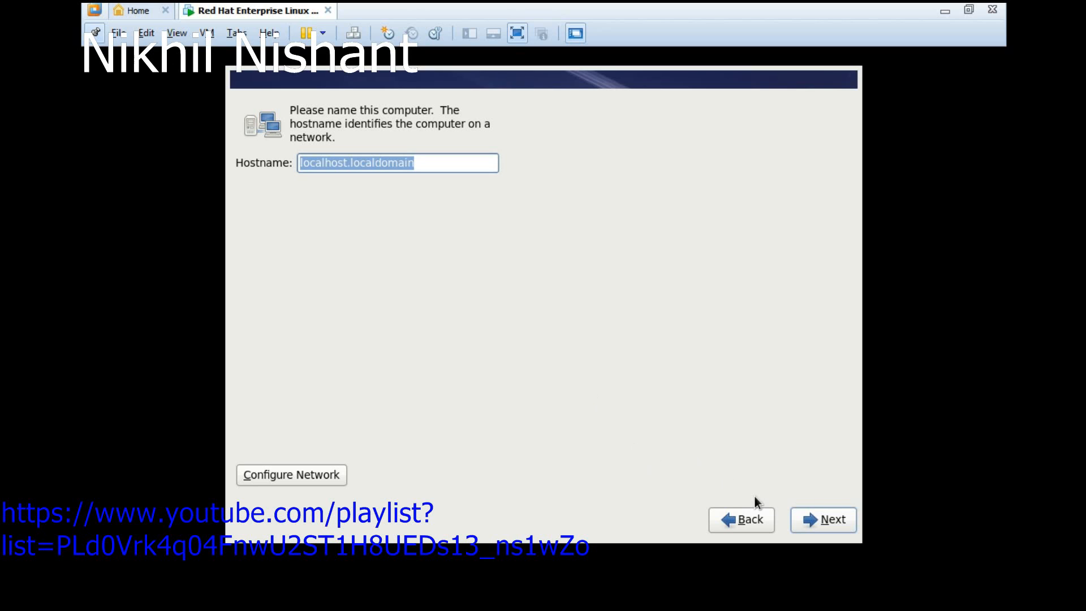
Keep the hostname localhost.localdomain and set the time zone to Asia/Kolkata
click(824, 520)
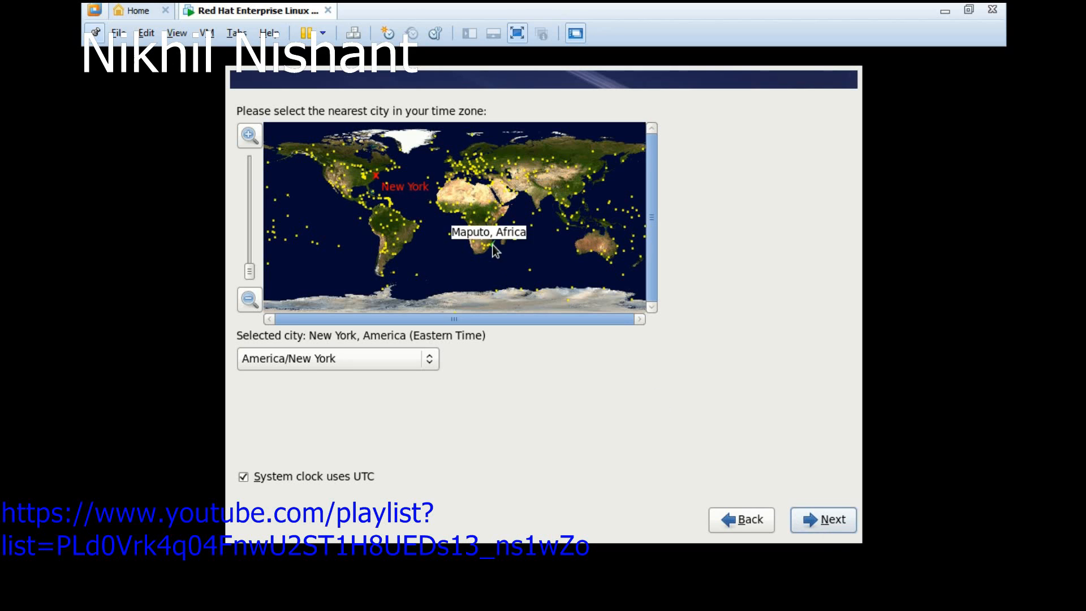
click(545, 198)
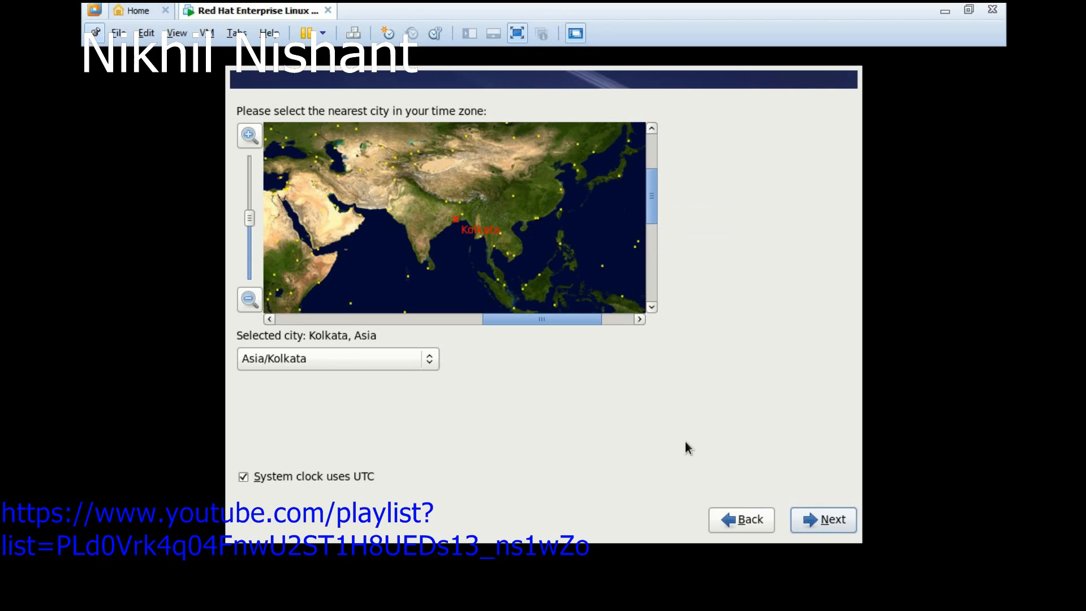
click(836, 520)
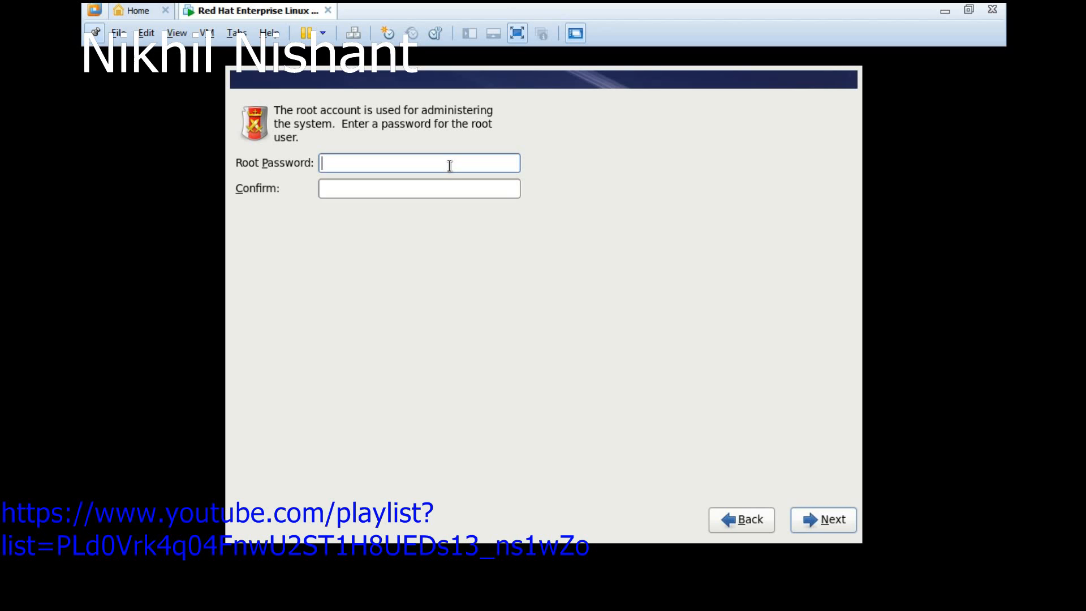
Enter and confirm the root account password and continue to the installation type
text(••••••••••)
key(Tab)
text(••••••••)
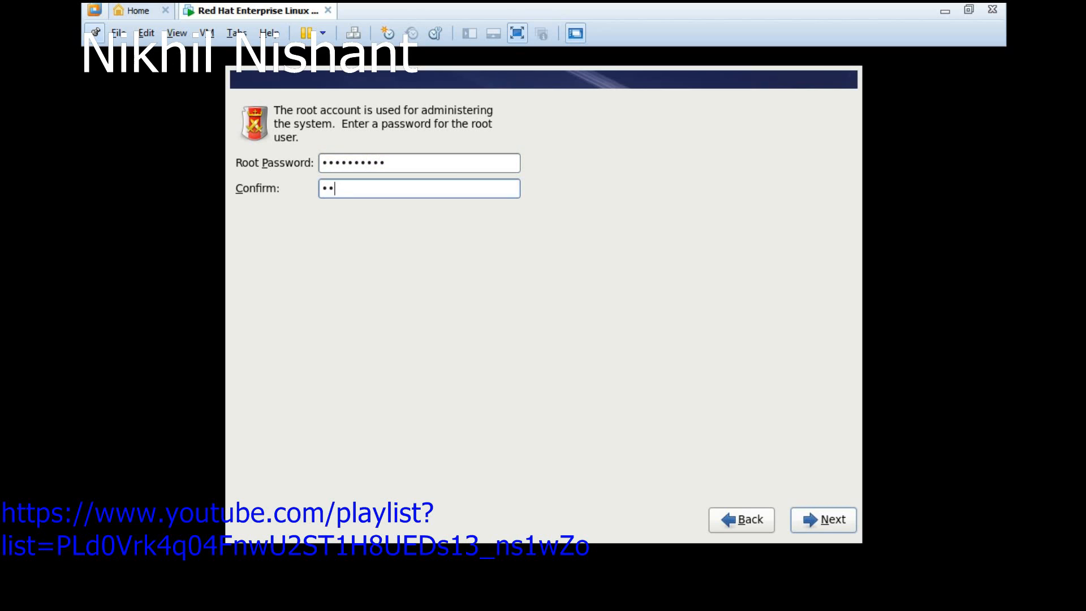
text(••)
click(829, 520)
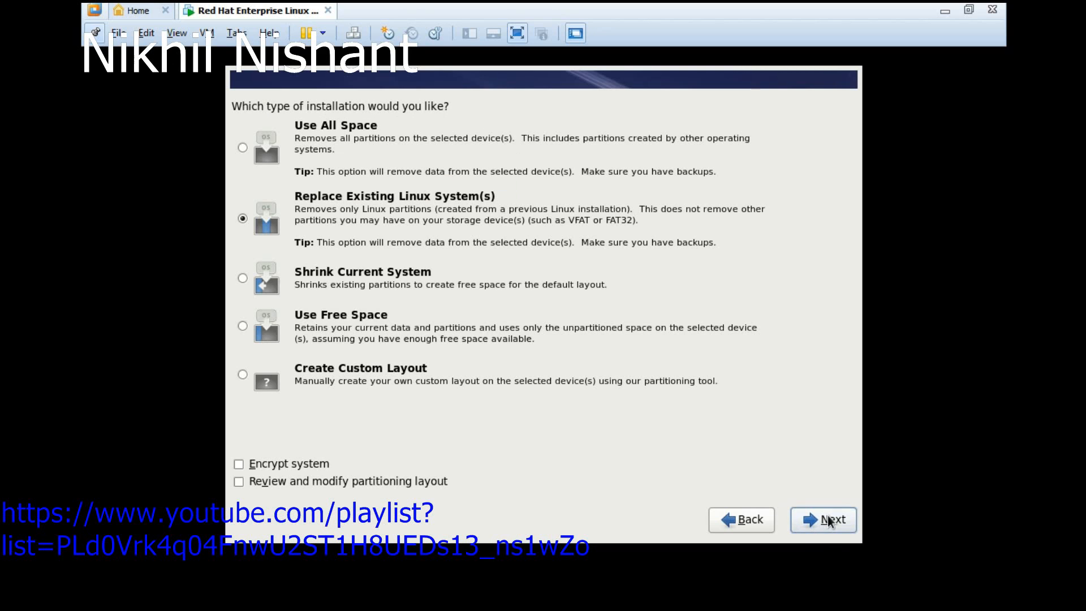
Choose Create Custom Layout as the installation type instead of replacing existing Linux systems, and continue to the partitioning tool
click(829, 521)
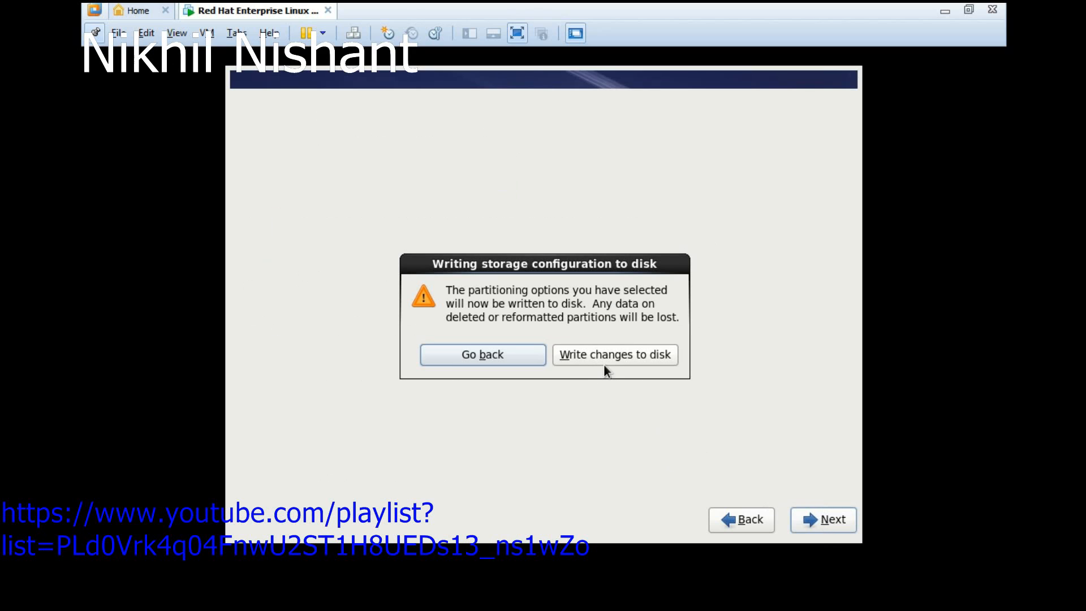
click(491, 351)
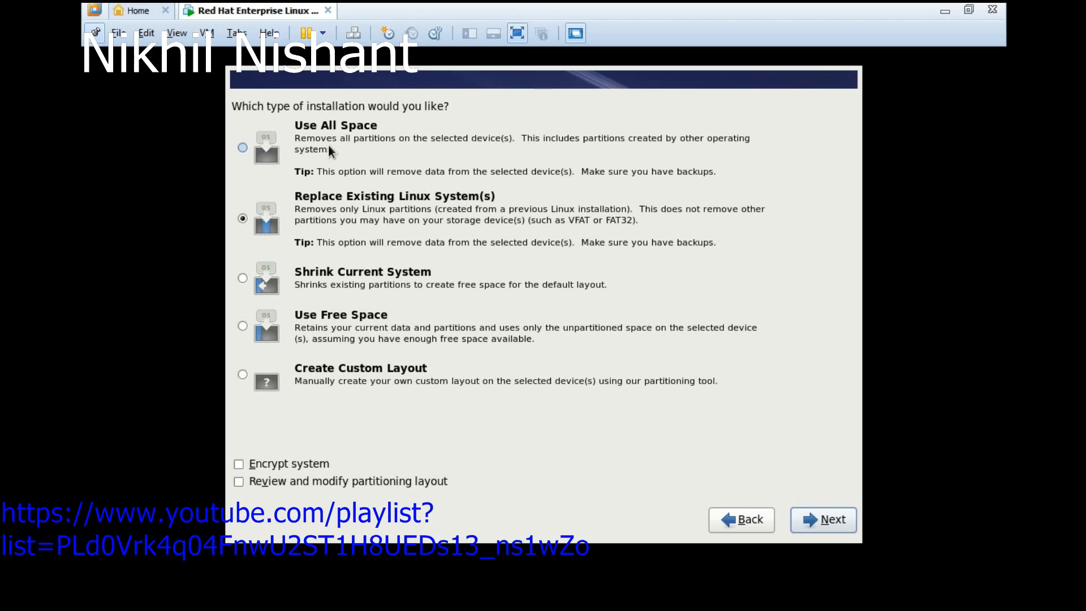
click(243, 374)
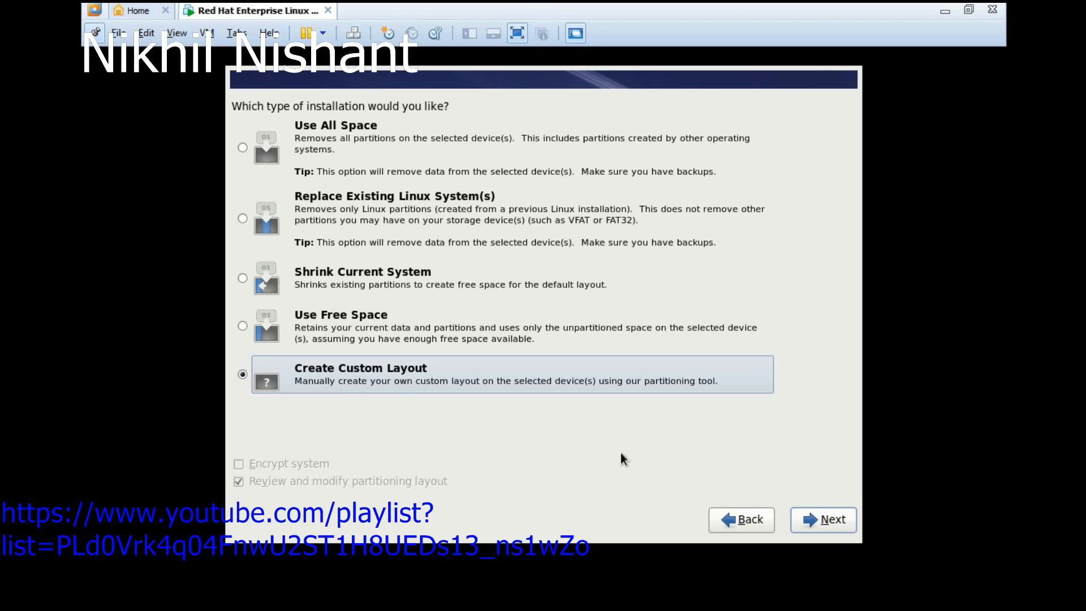
click(838, 526)
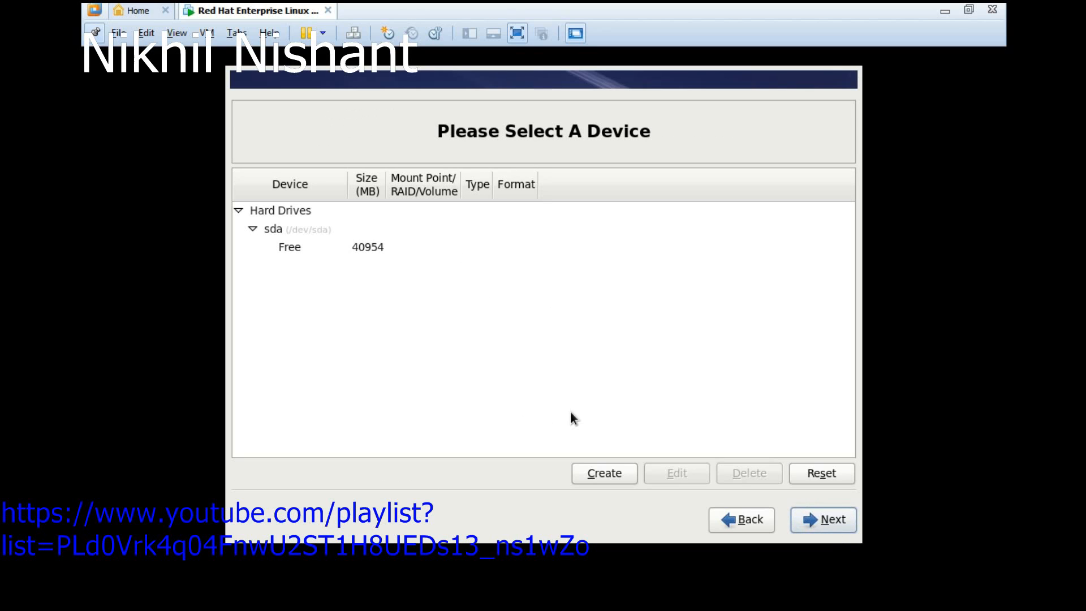
Create a standard ext4 partition on sda with mount point / and a fixed size of 10000 MB
click(622, 474)
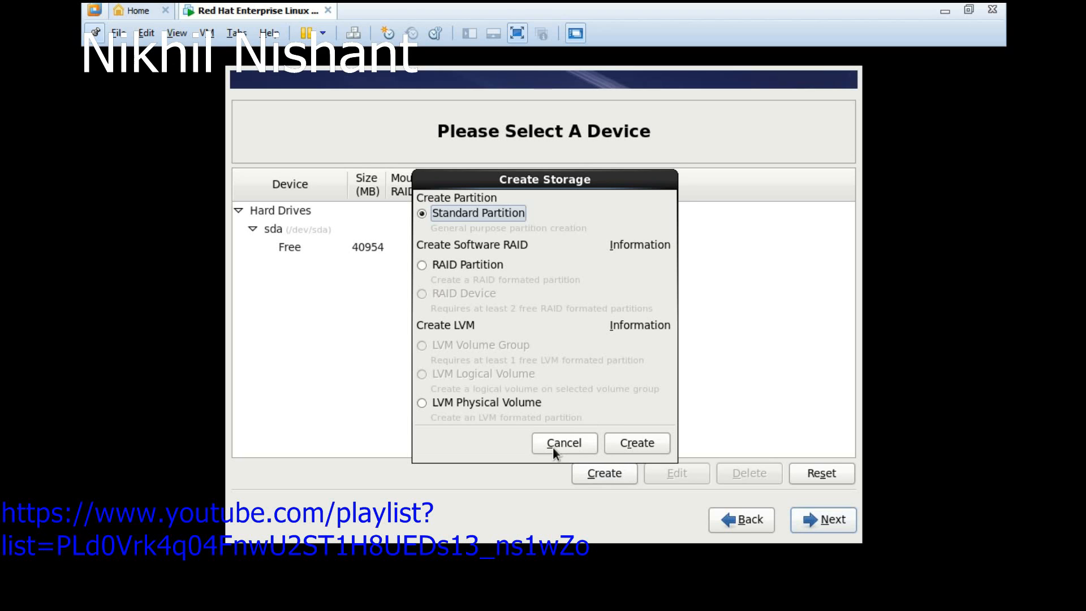
click(655, 444)
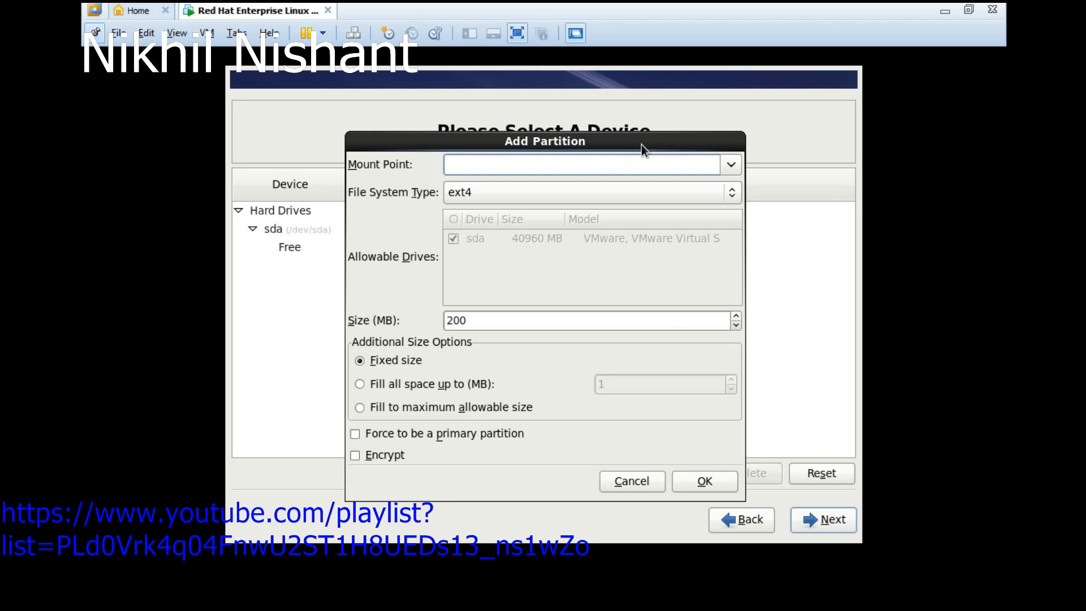
click(727, 165)
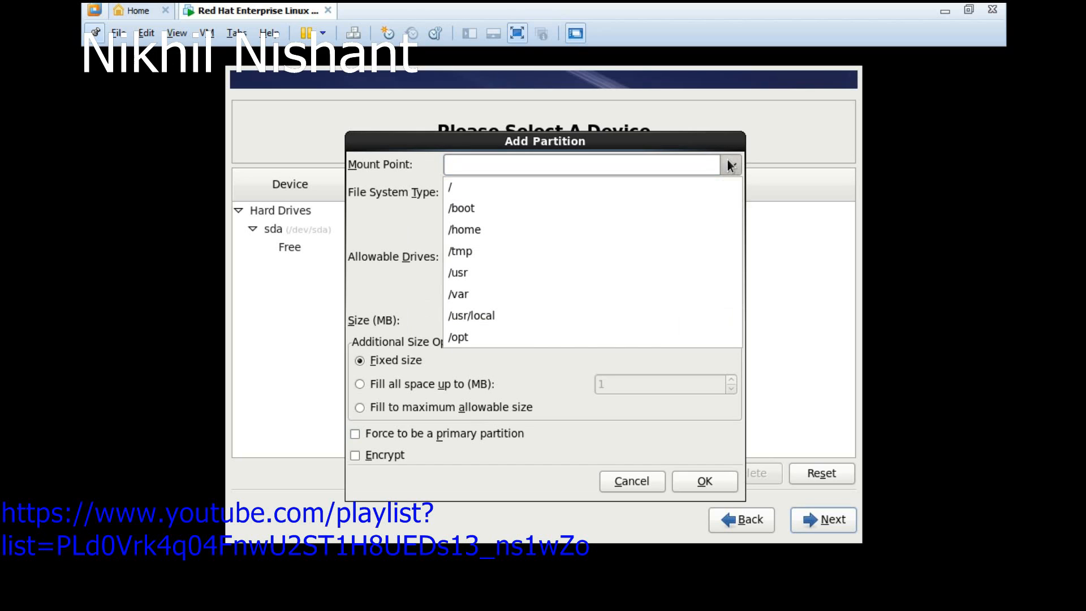
click(667, 188)
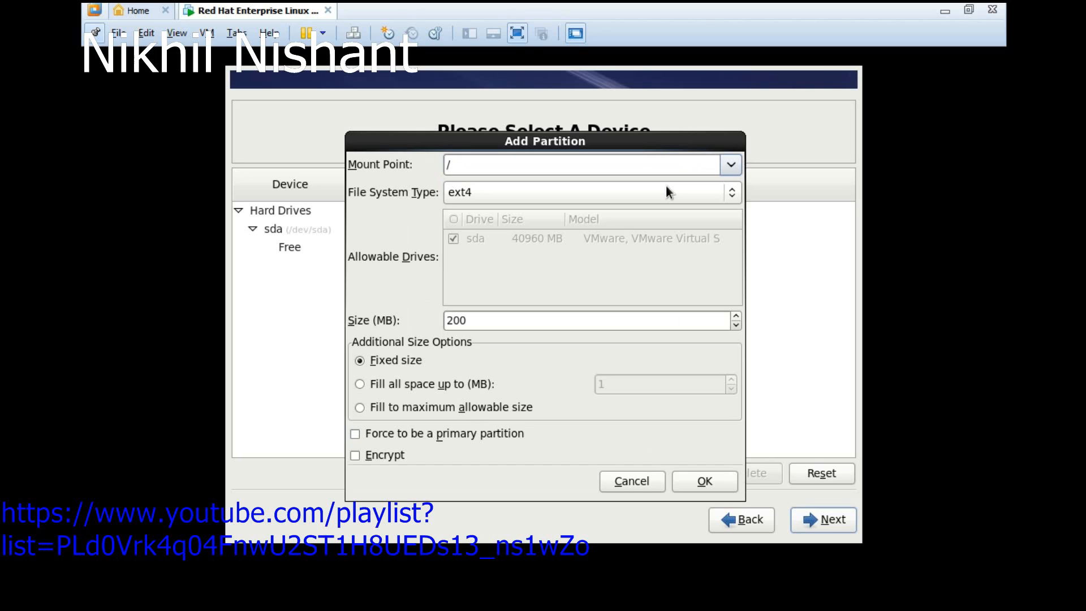
double_click(497, 318)
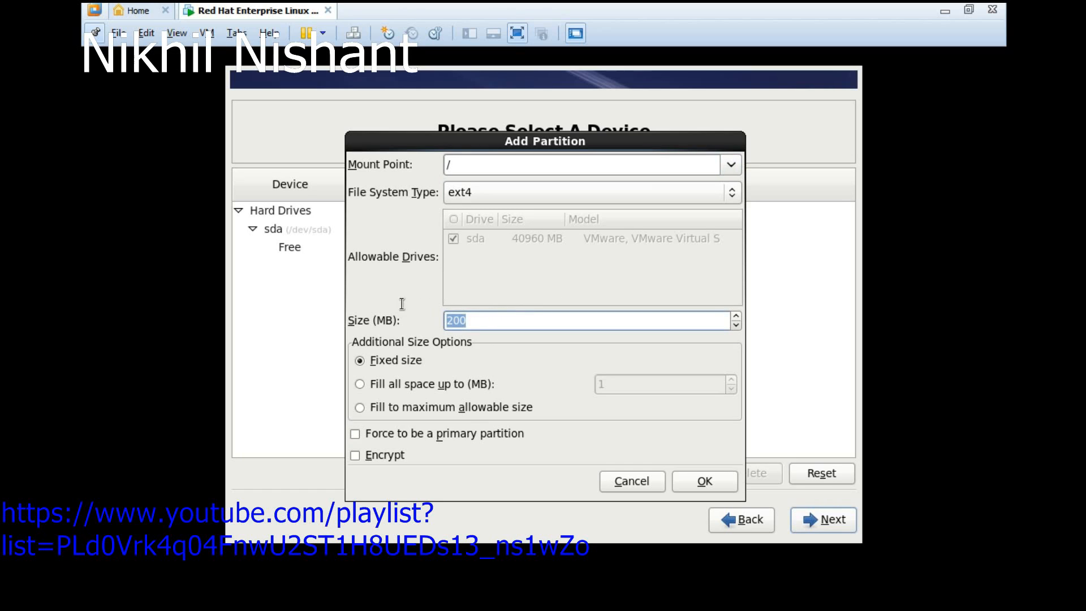
text(10000)
click(703, 481)
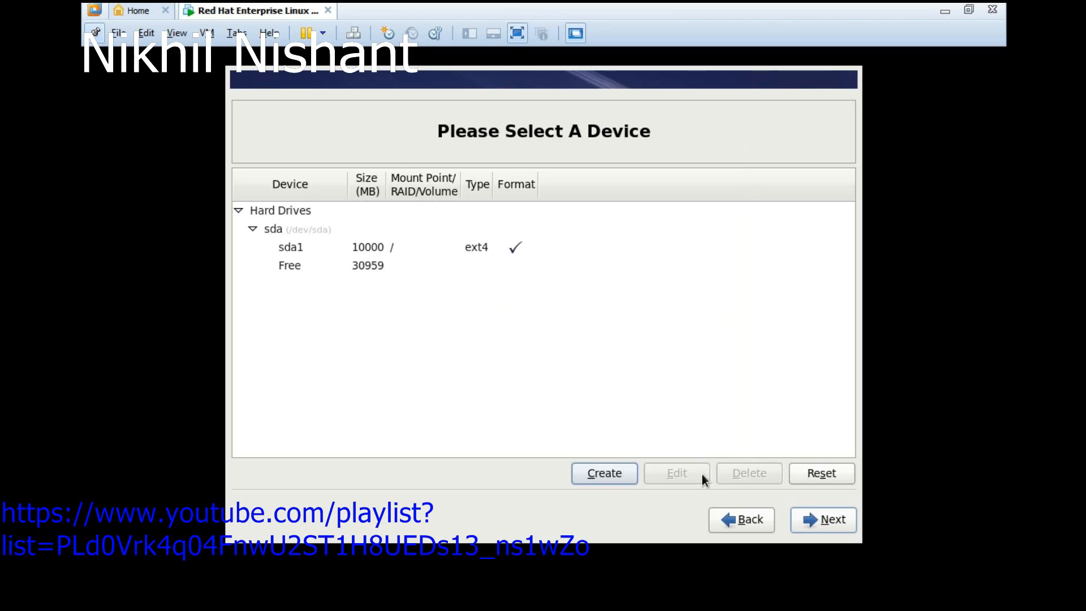
Create a standard swap partition on sda with a fixed size of 1024 MB
click(604, 474)
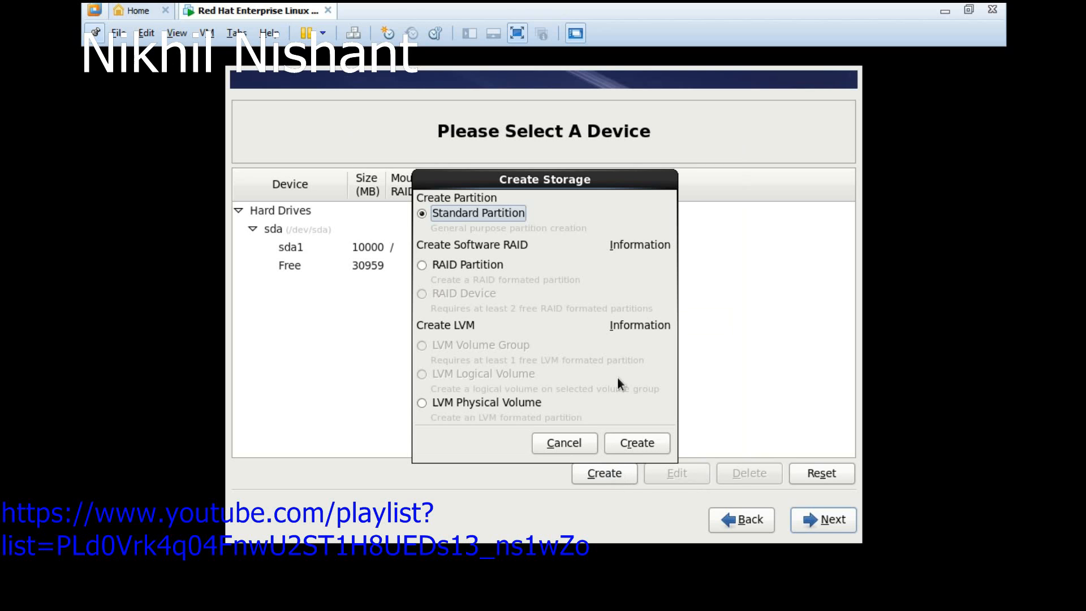
click(629, 442)
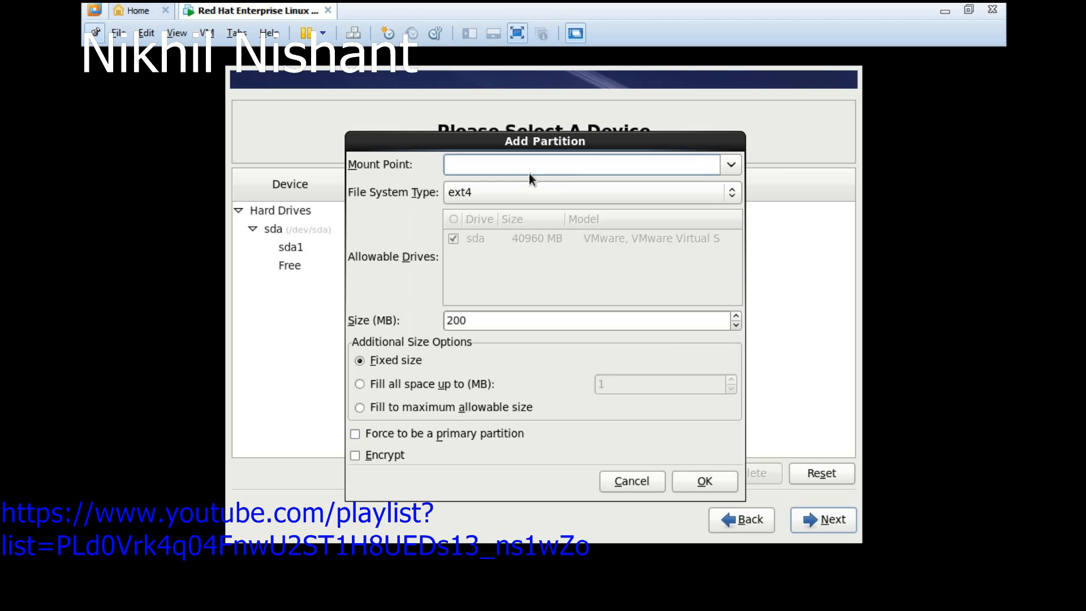
click(528, 195)
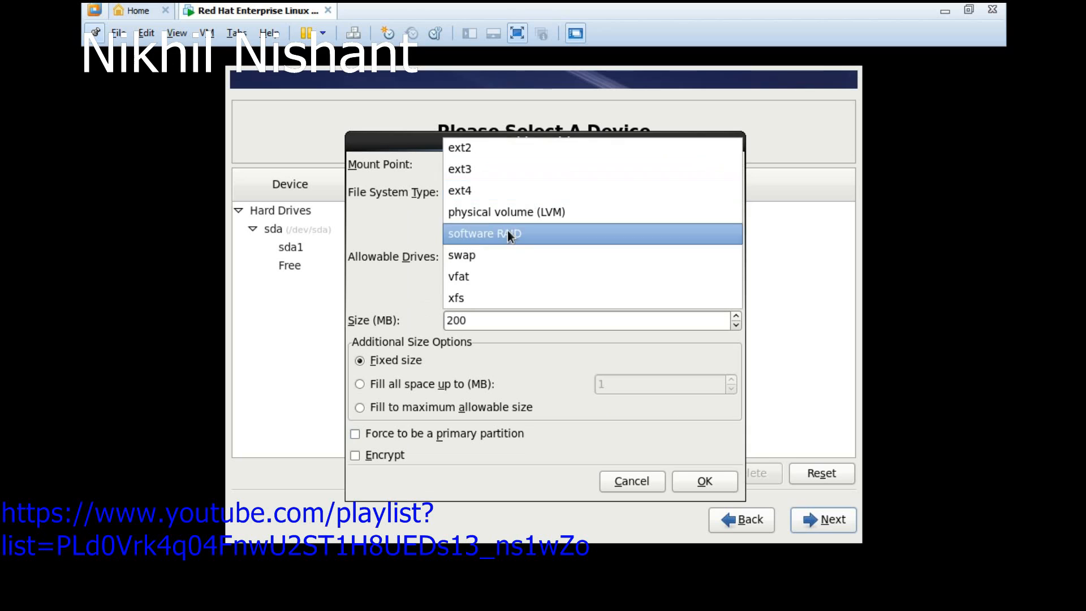
click(497, 259)
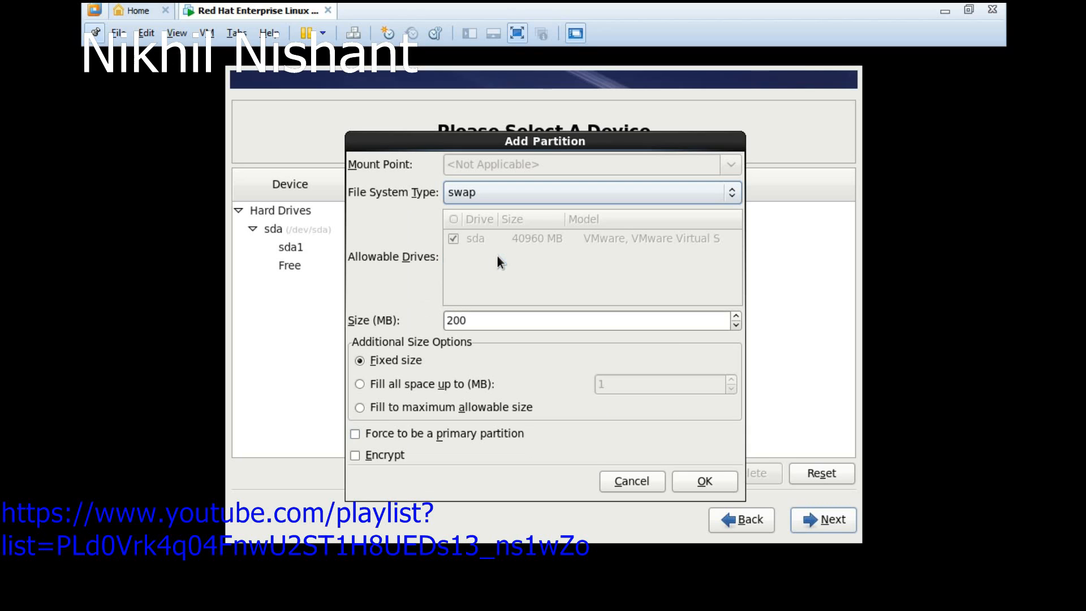
click(478, 323)
double_click(478, 322)
text(1024)
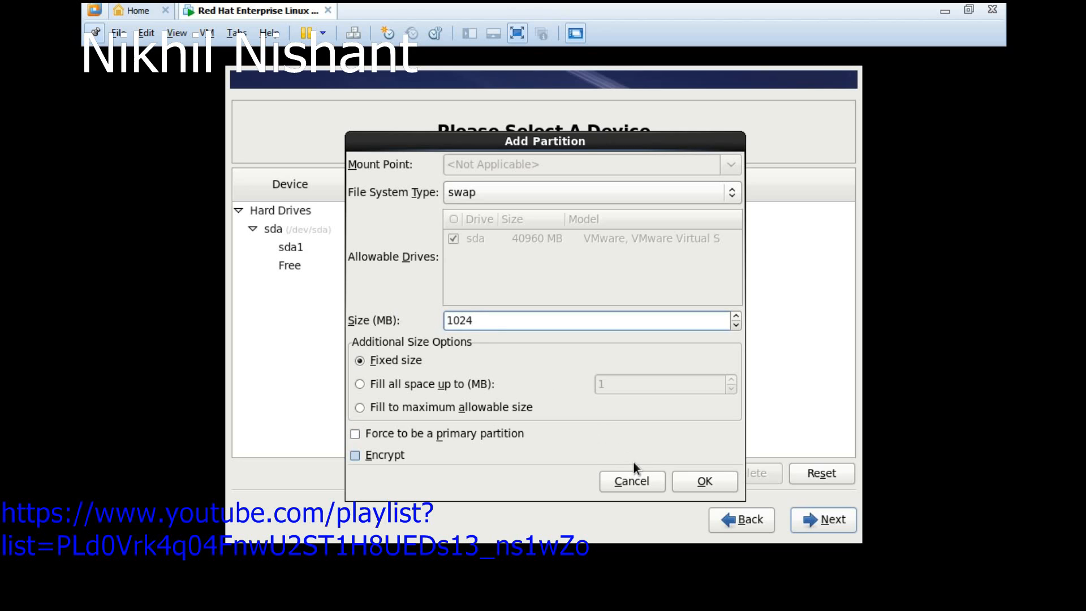
click(702, 480)
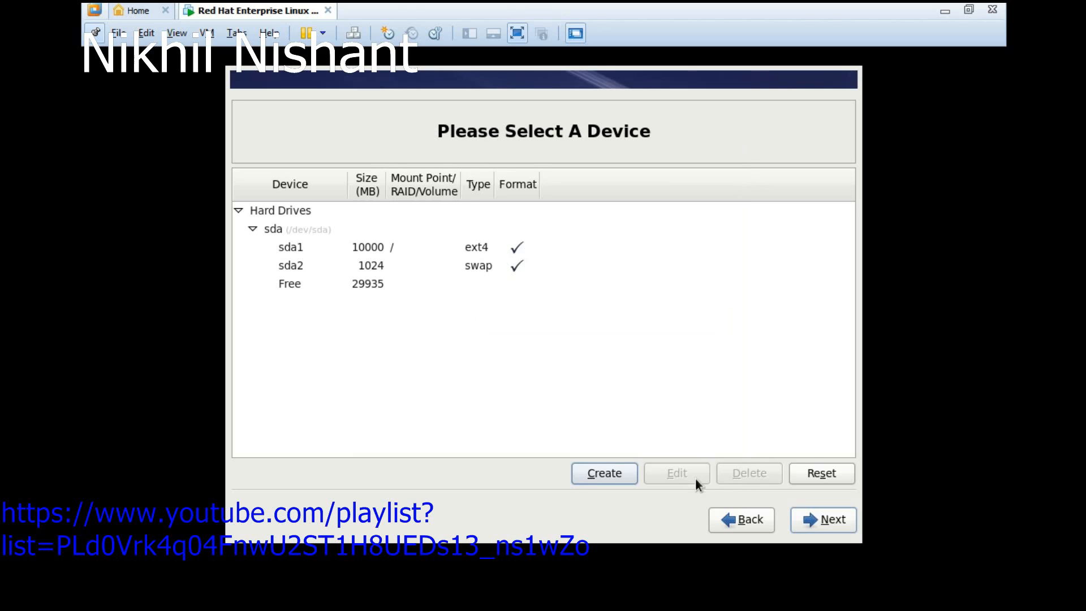
Accept the partition layout, format /dev/sda and write the storage changes to disk
click(818, 520)
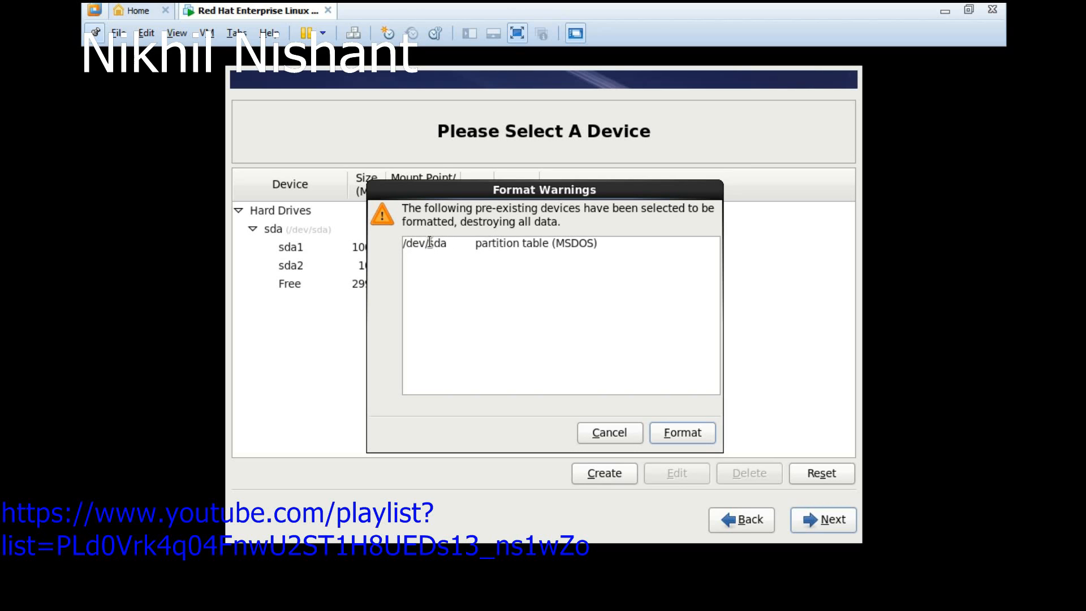
click(677, 435)
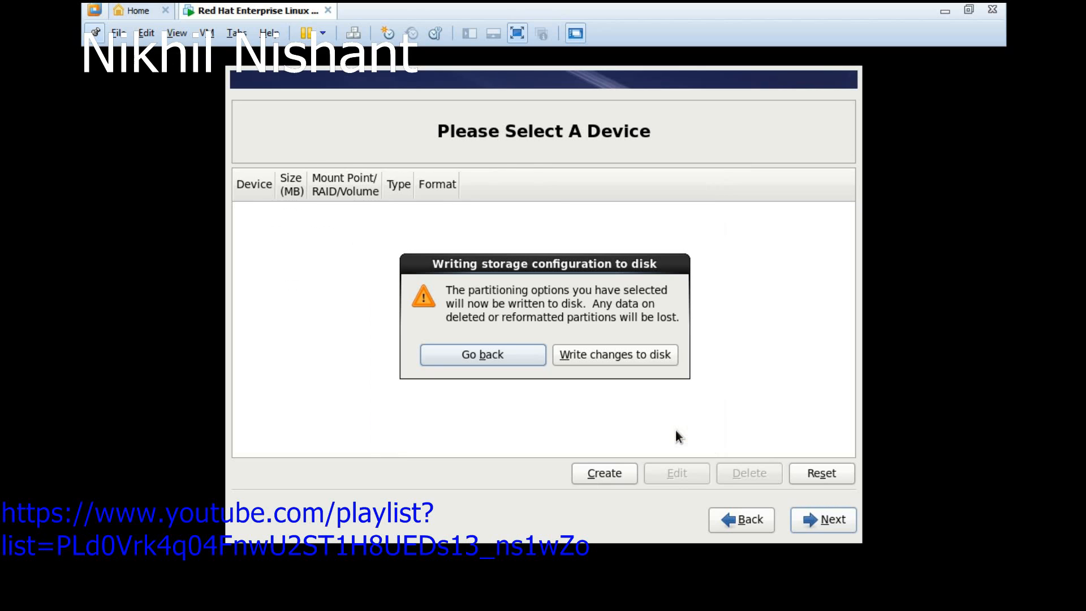
click(576, 353)
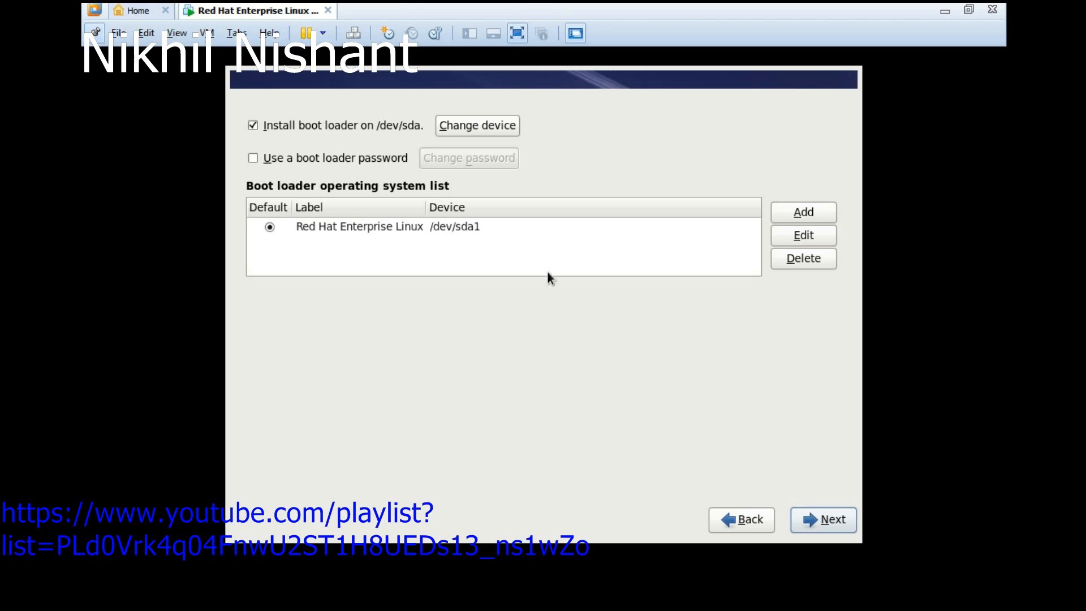
Keep the boot loader on /dev/sda and select Desktop as the software set
click(831, 520)
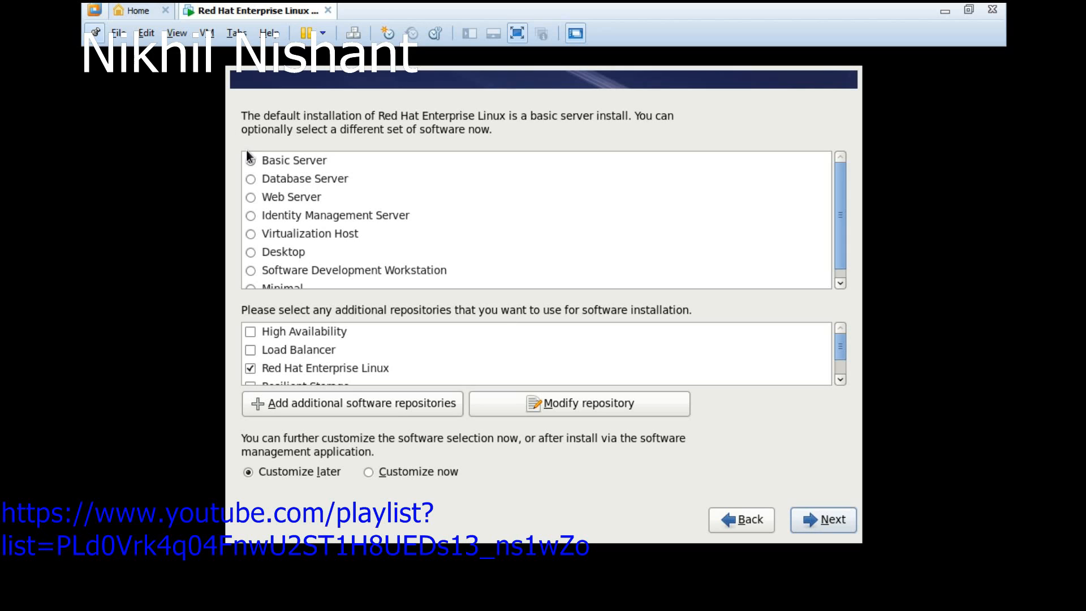
click(251, 253)
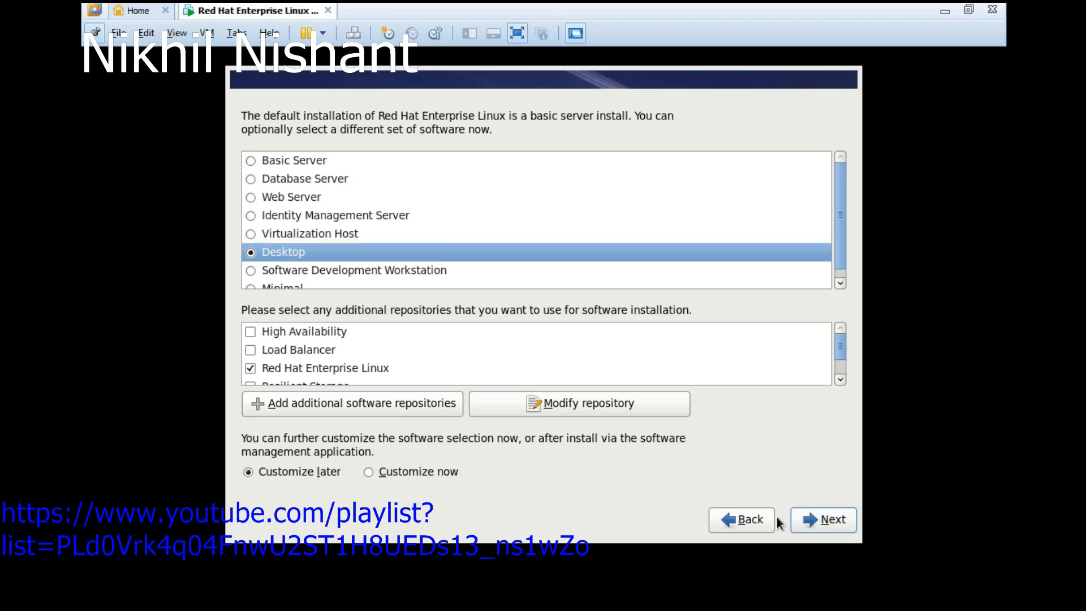
Start installing the Desktop packages and return the virtual machine to full-screen mode once the installation is complete
click(807, 518)
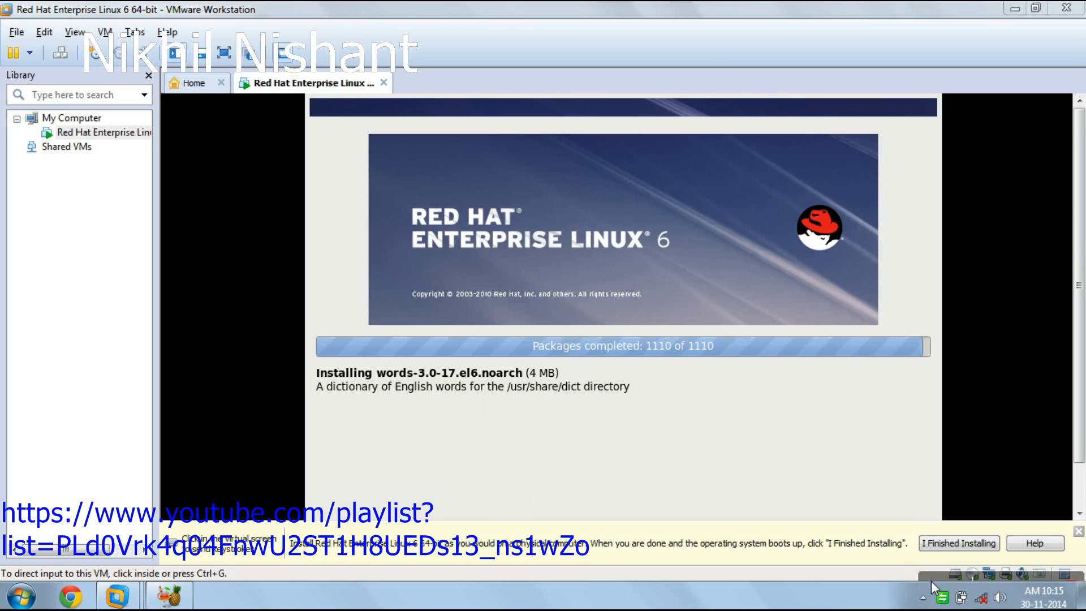
mouse_move(931, 575)
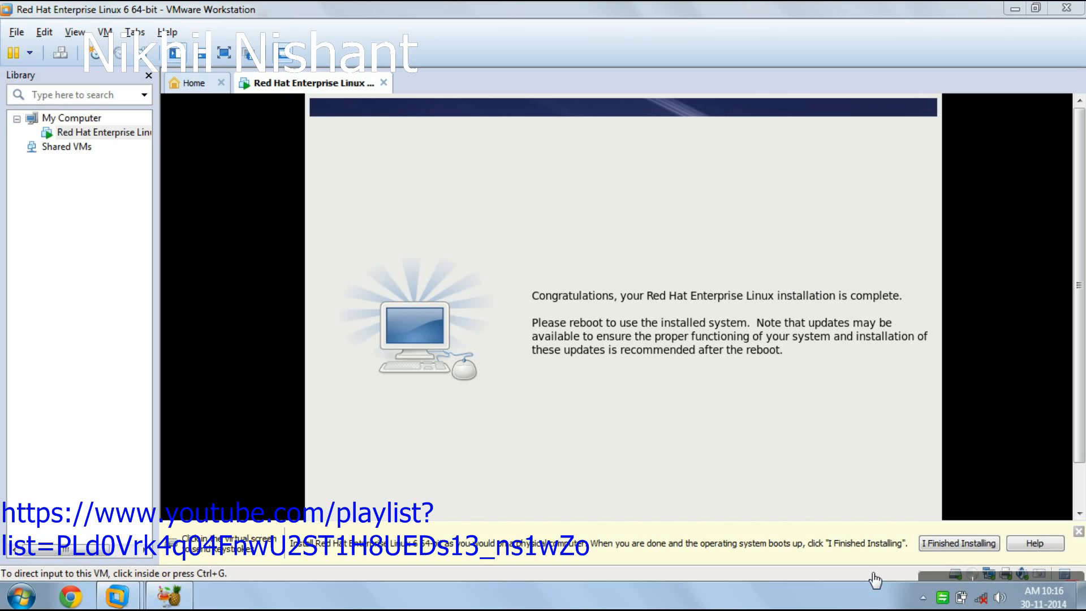
key(ctrl+alt+Return)
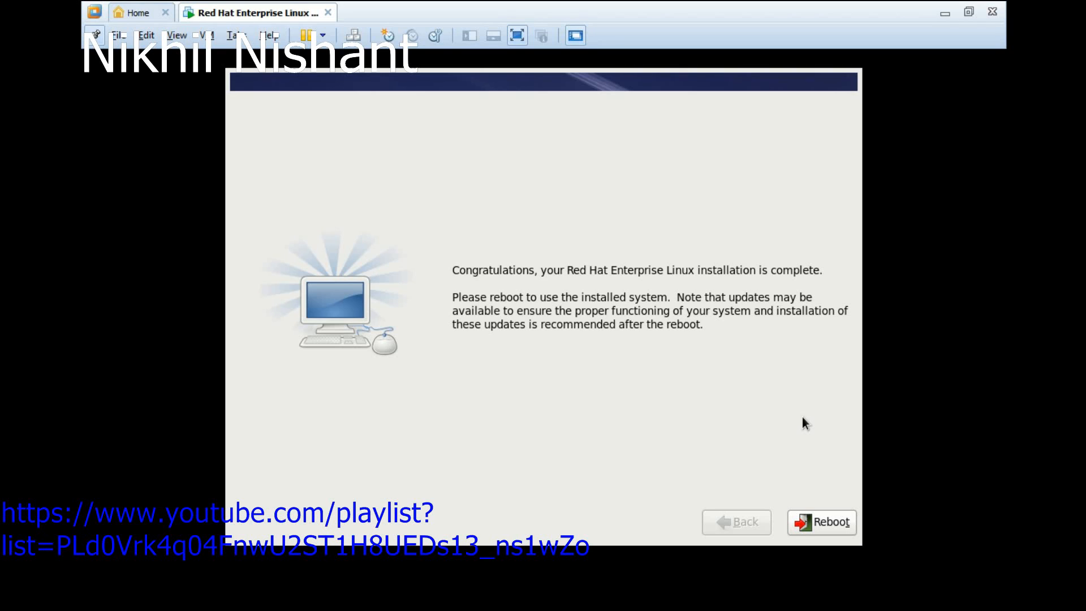
Reboot the virtual machine and boot the Red Hat Enterprise Linux (2.6.32-358.el6.x86_64) entry from the GRUB menu
click(828, 526)
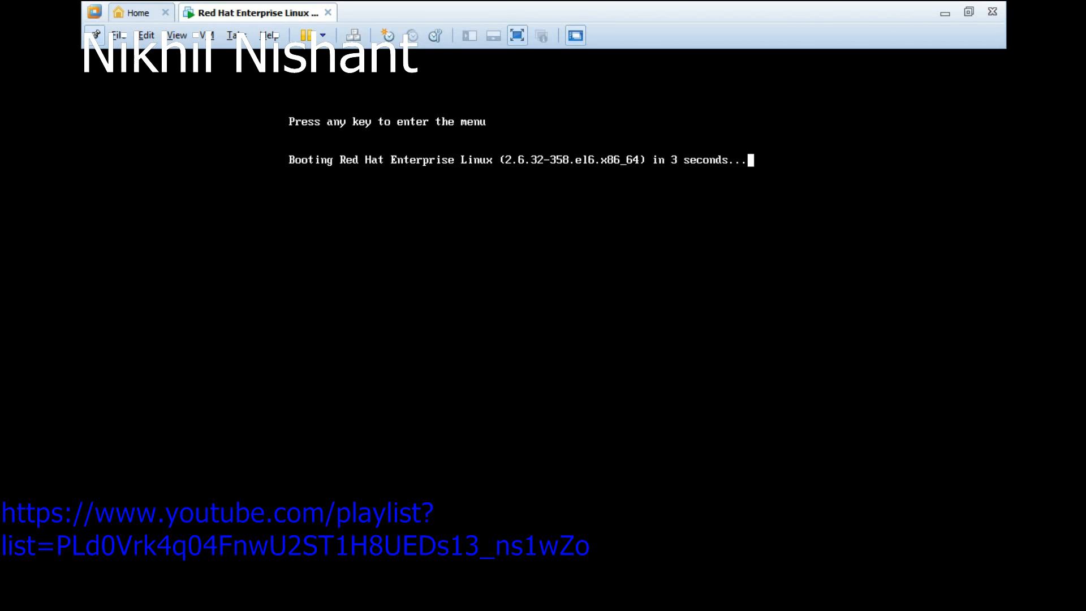
key(Escape)
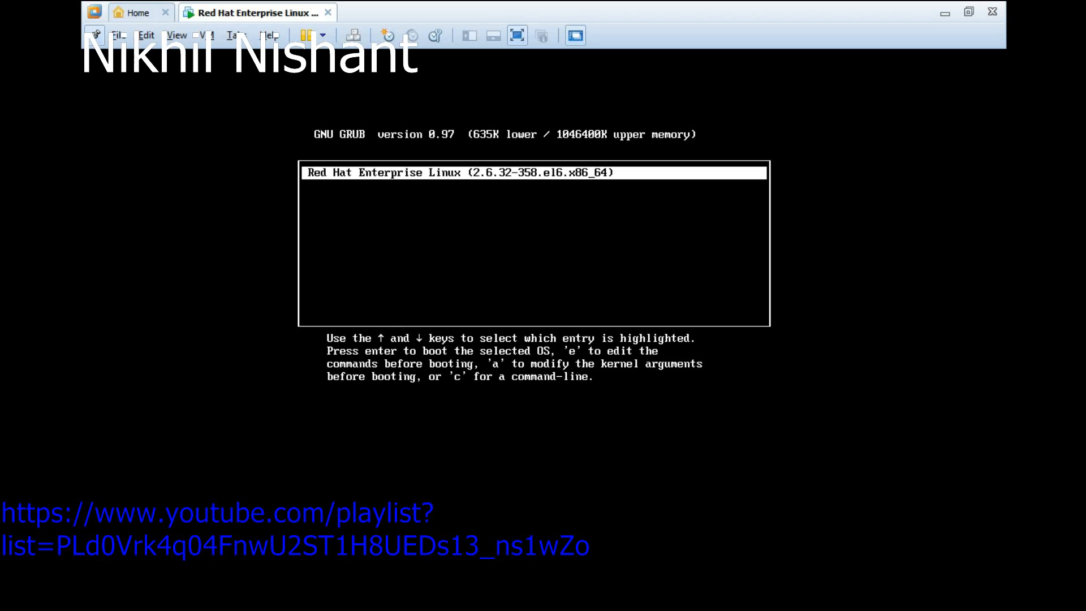
key(Return)
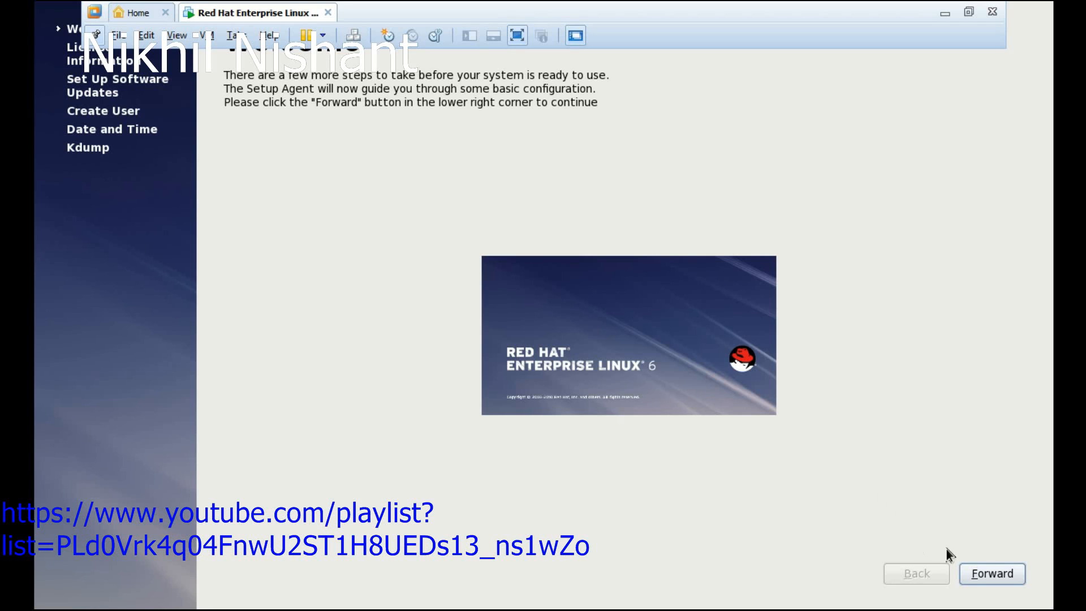
Accept the license agreement in the first-boot setup and continue past Set Up Software Updates
click(991, 584)
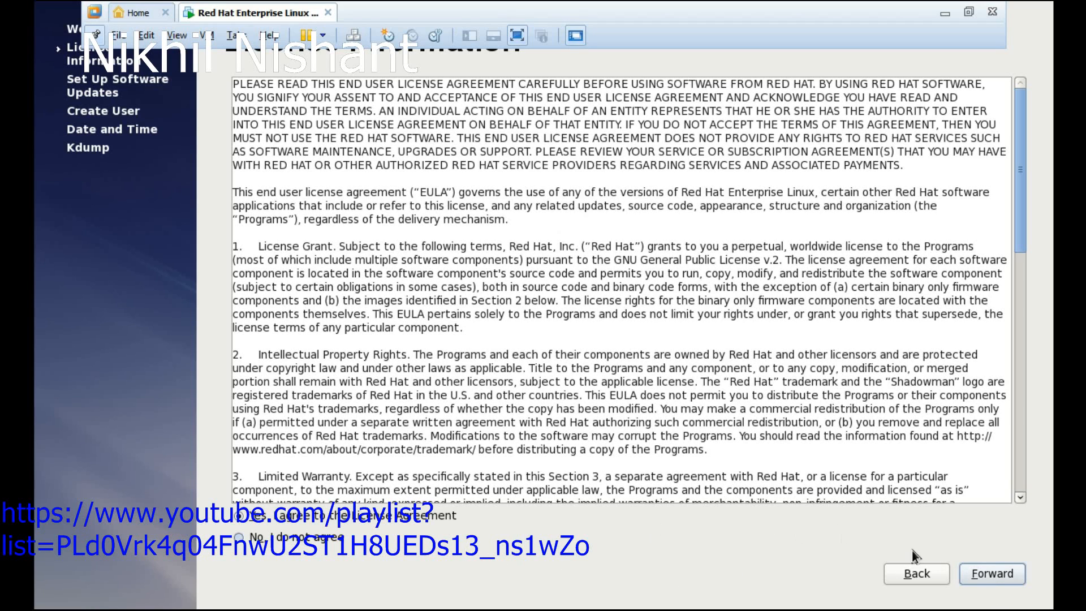
click(991, 577)
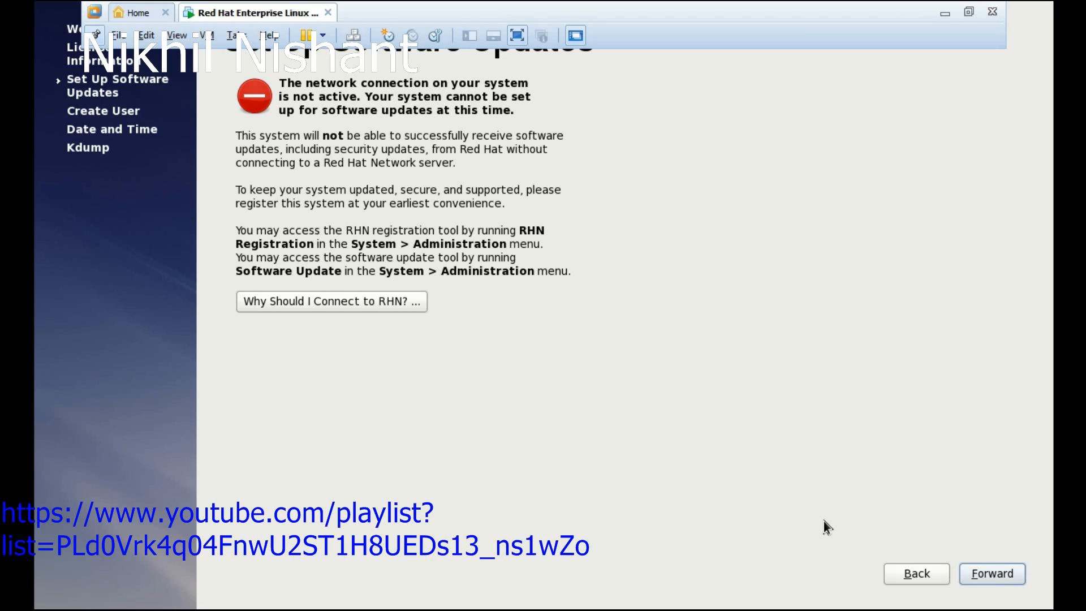
click(976, 575)
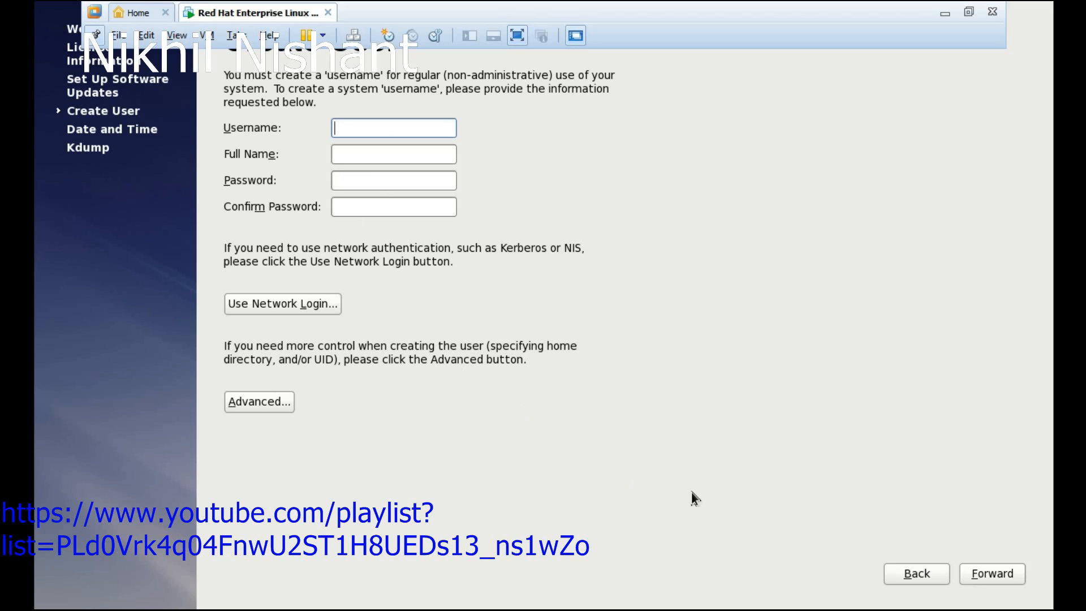
Continue the first-boot setup without creating a user account and keep the date and time settings as they are
click(977, 576)
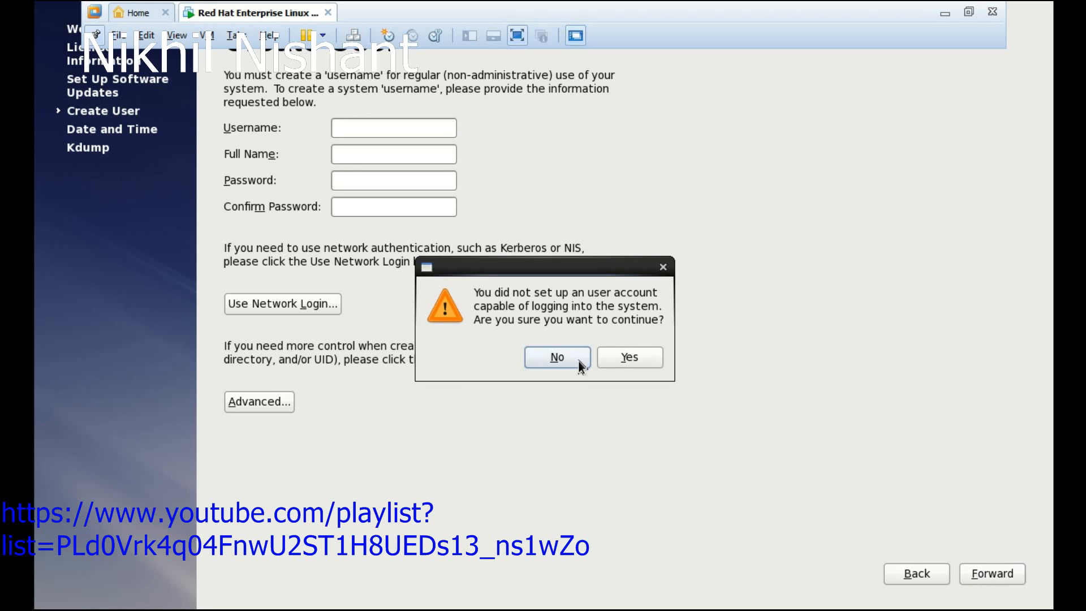
click(639, 359)
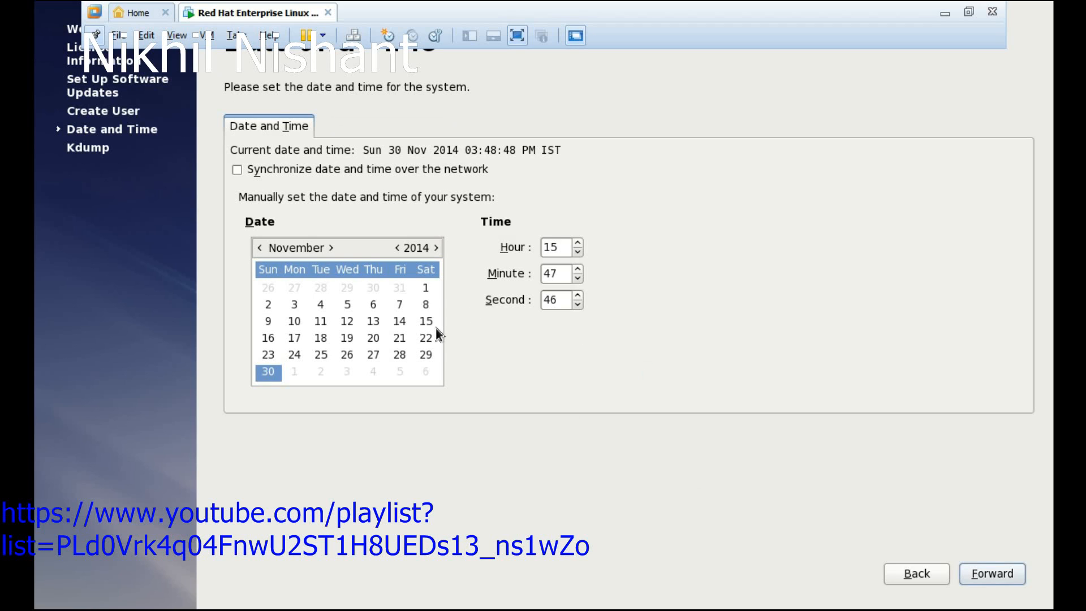
click(1018, 575)
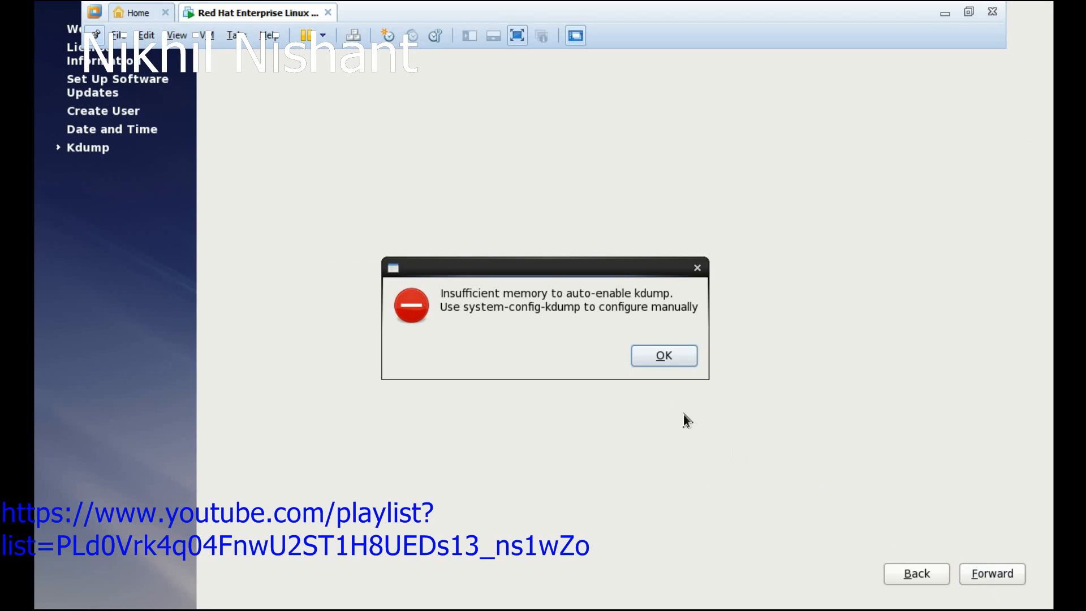
Dismiss the kdump memory error and finish the first-boot setup with kdump left disabled
click(659, 357)
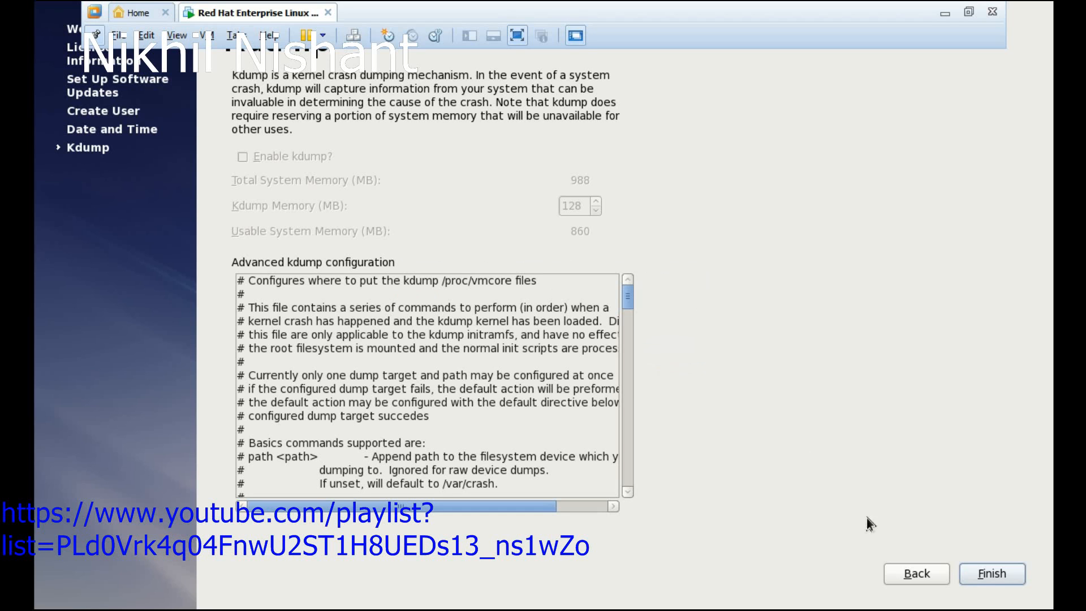
click(970, 575)
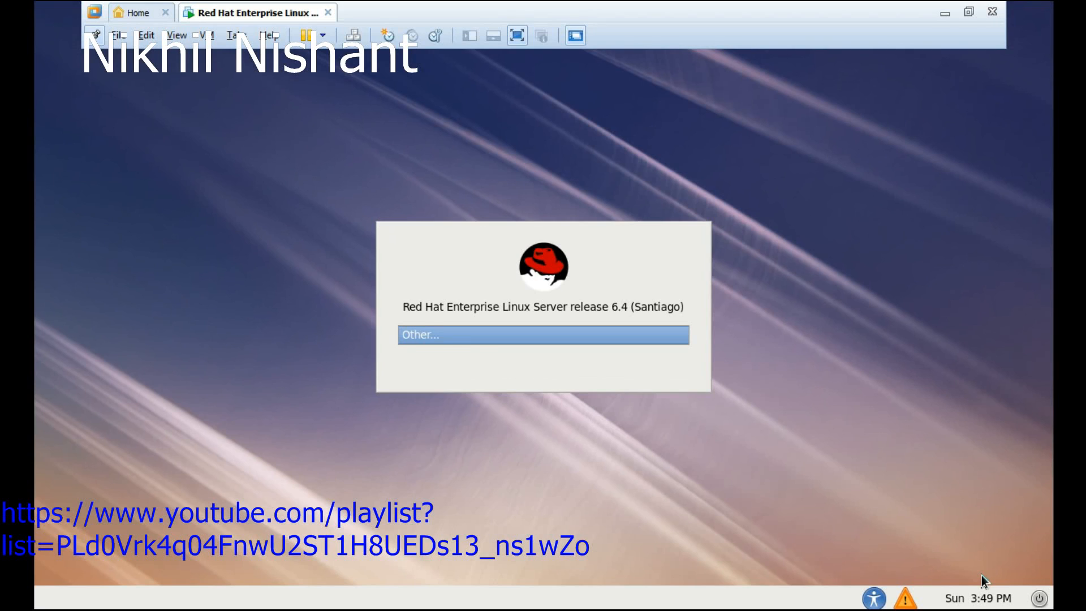
Log in as root with the account password and dismiss the super user warning with Do not show me this again enabled
key(Return)
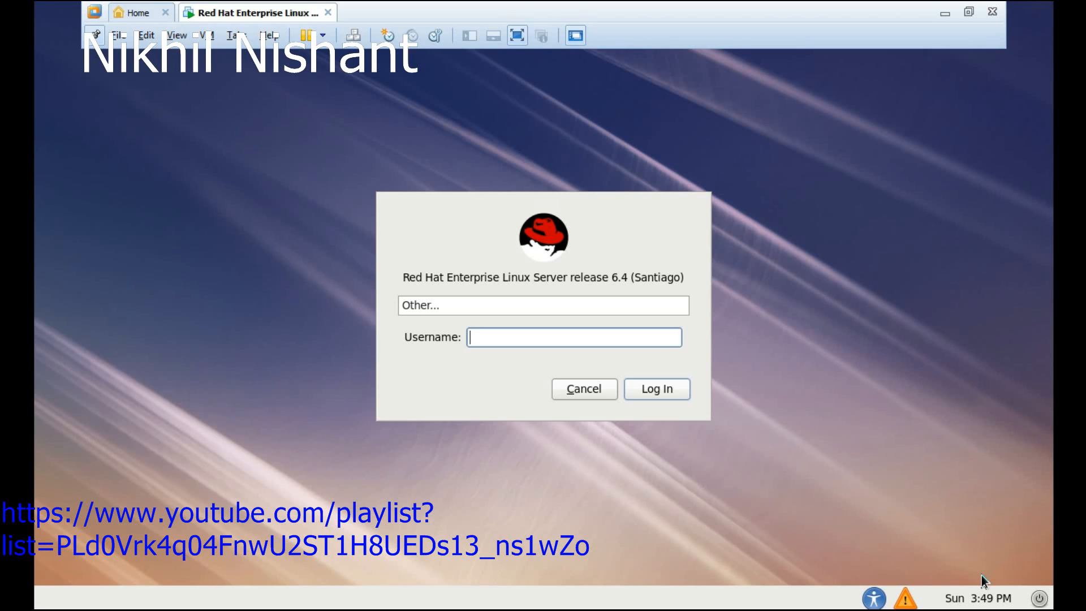
text(root)
key(Return)
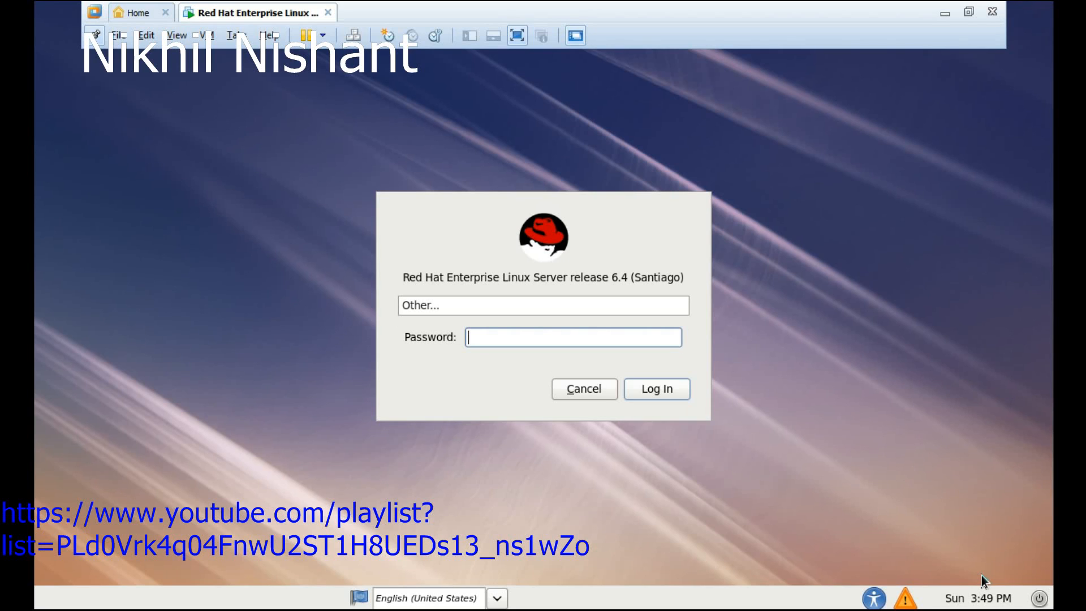
text(••••••••••)
click(668, 397)
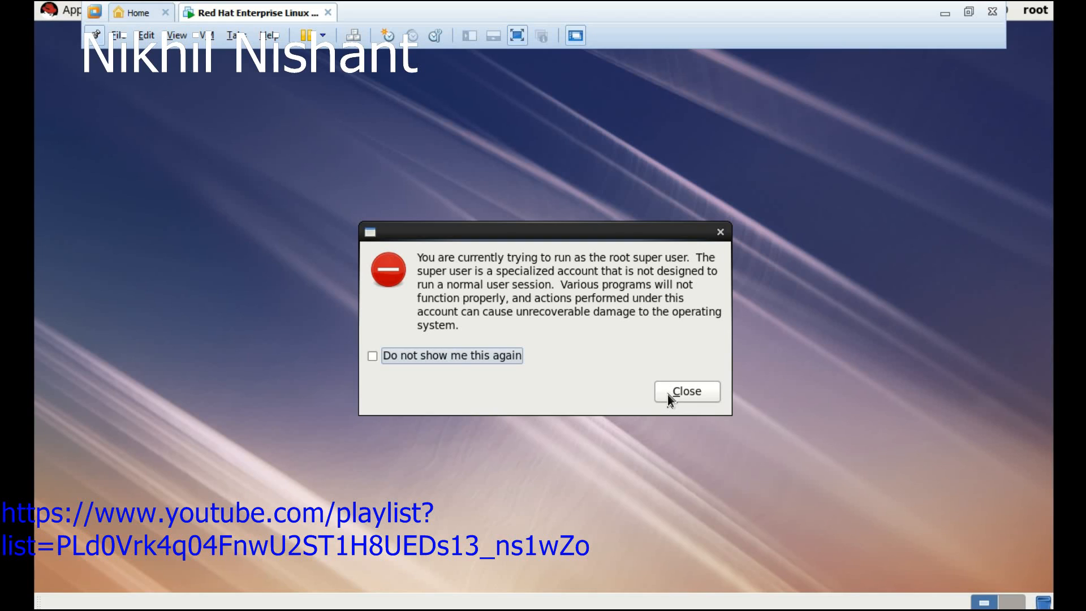
click(449, 357)
click(698, 392)
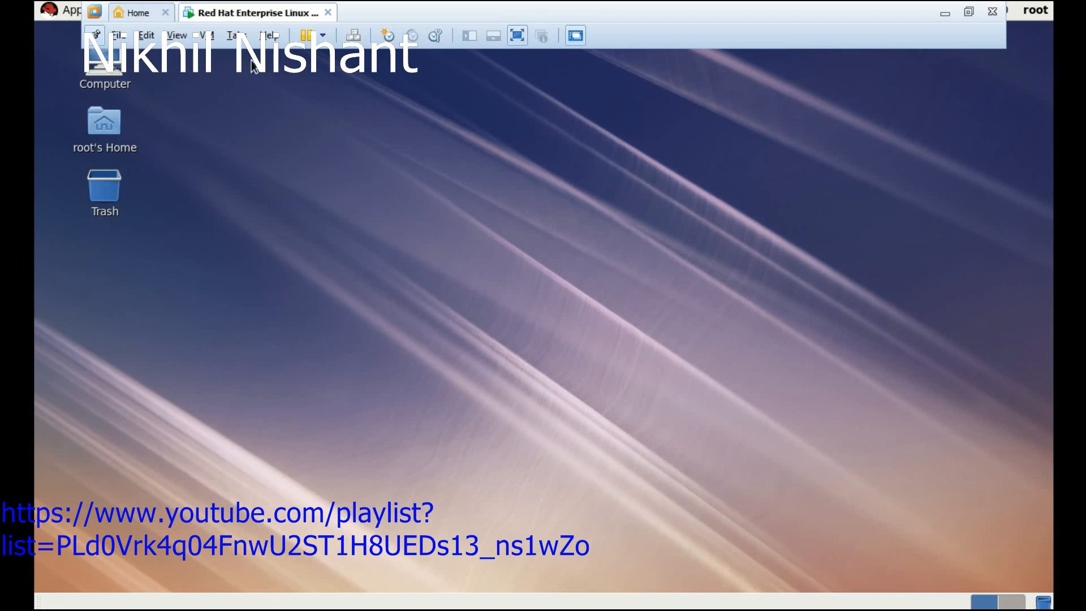
Examine the root folders of the Filesystem through Computer and close both file windows
double_click(102, 63)
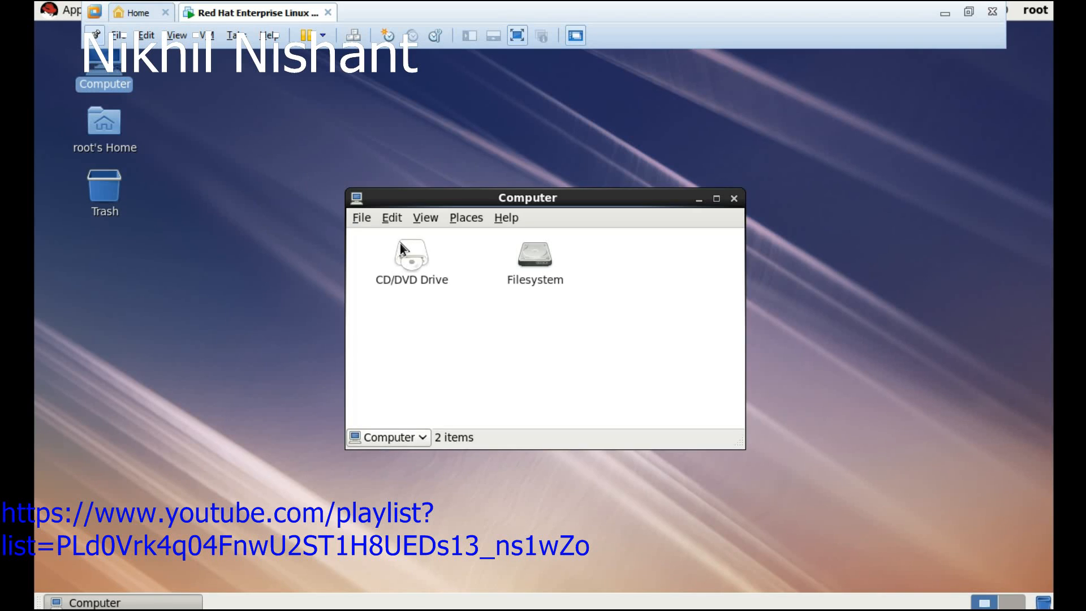
double_click(547, 275)
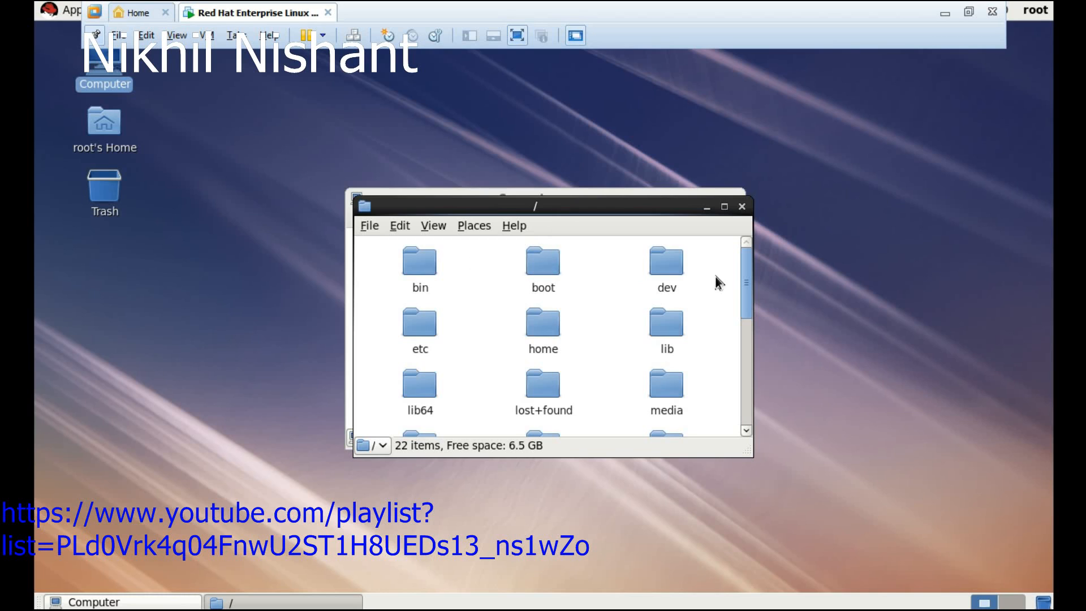
click(742, 207)
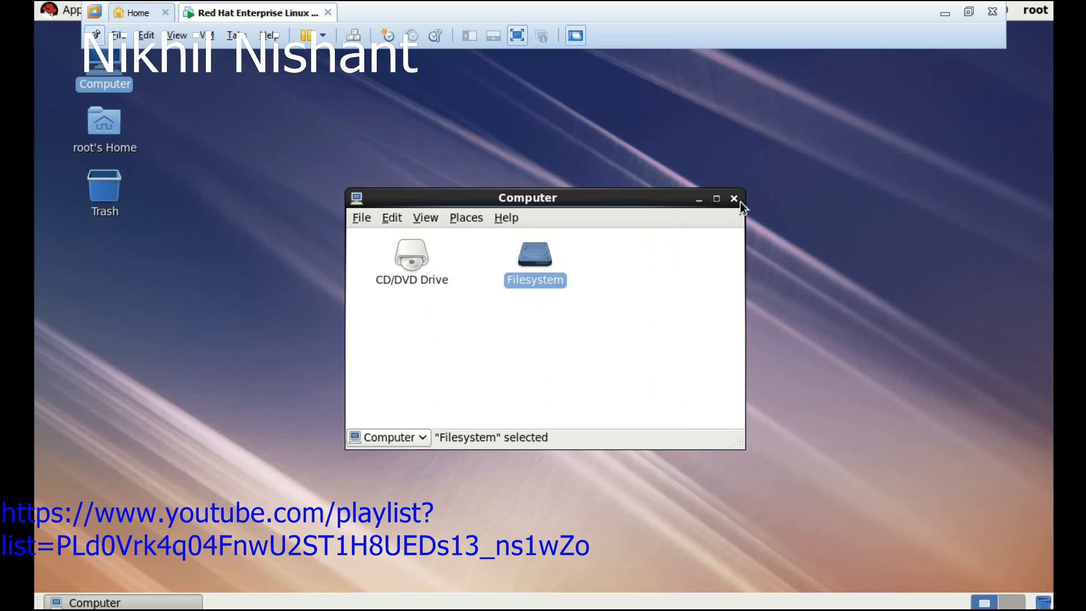
click(734, 199)
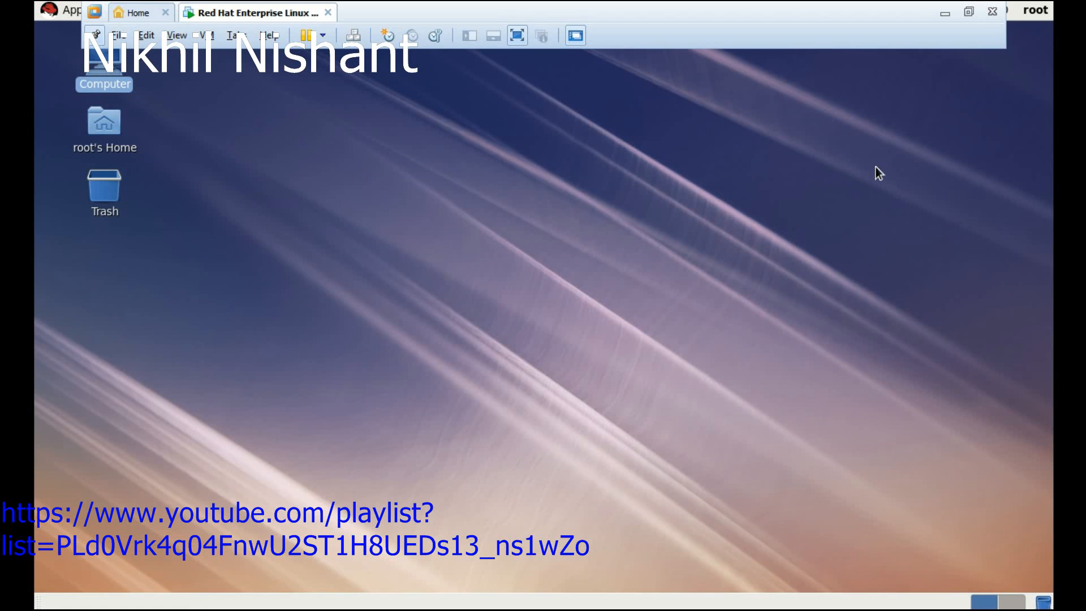
Leave full-screen mode, then close the Red Hat Enterprise Linux 6 64-bit virtual machine by powering it off
key(ctrl+alt+Return)
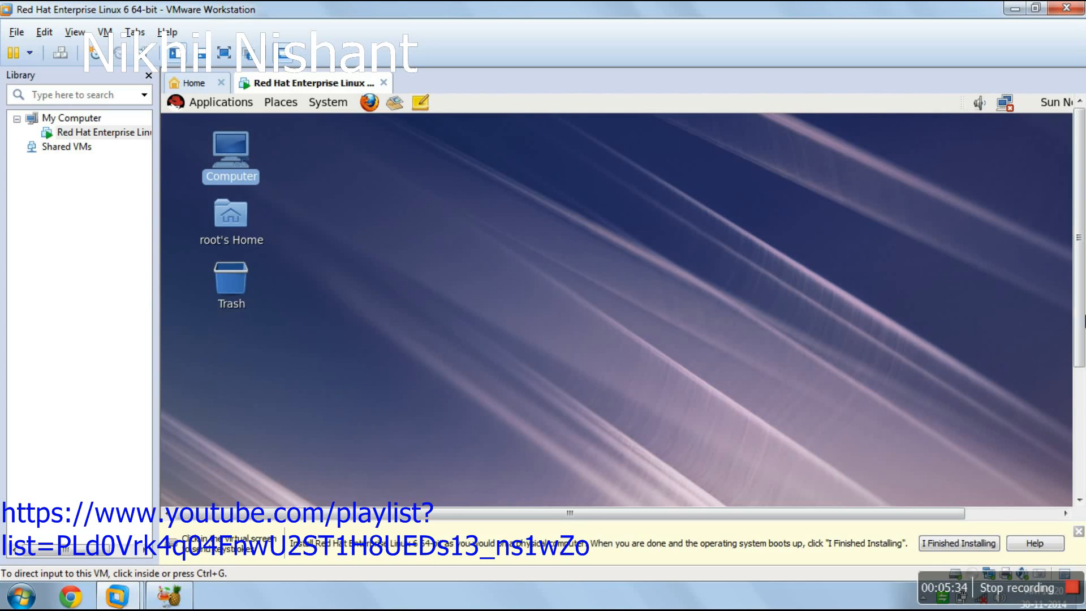
drag(1085, 321, 1084, 420)
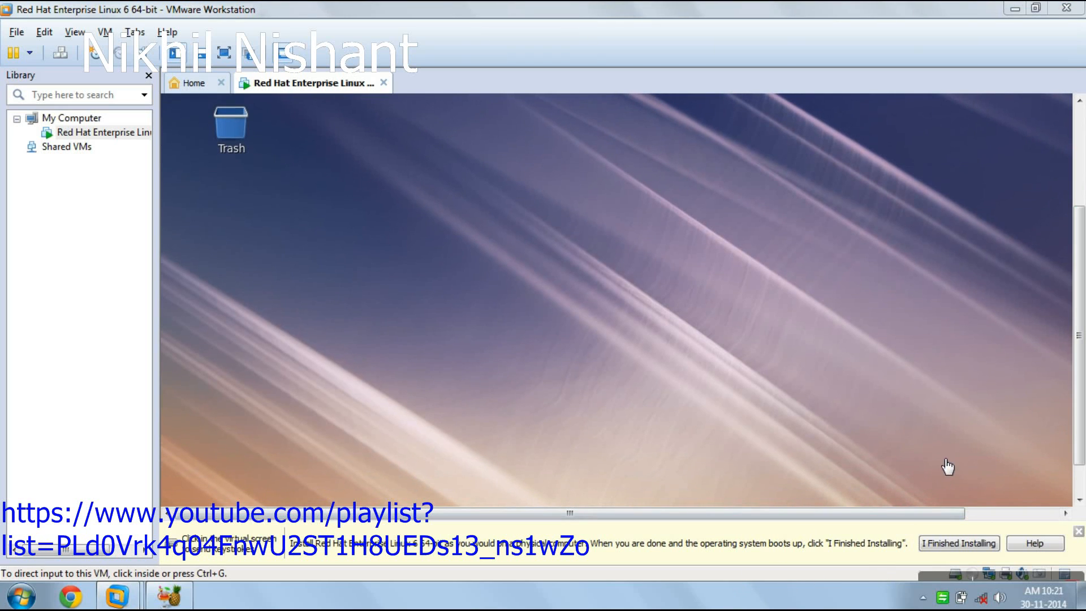
drag(1079, 249, 1078, 155)
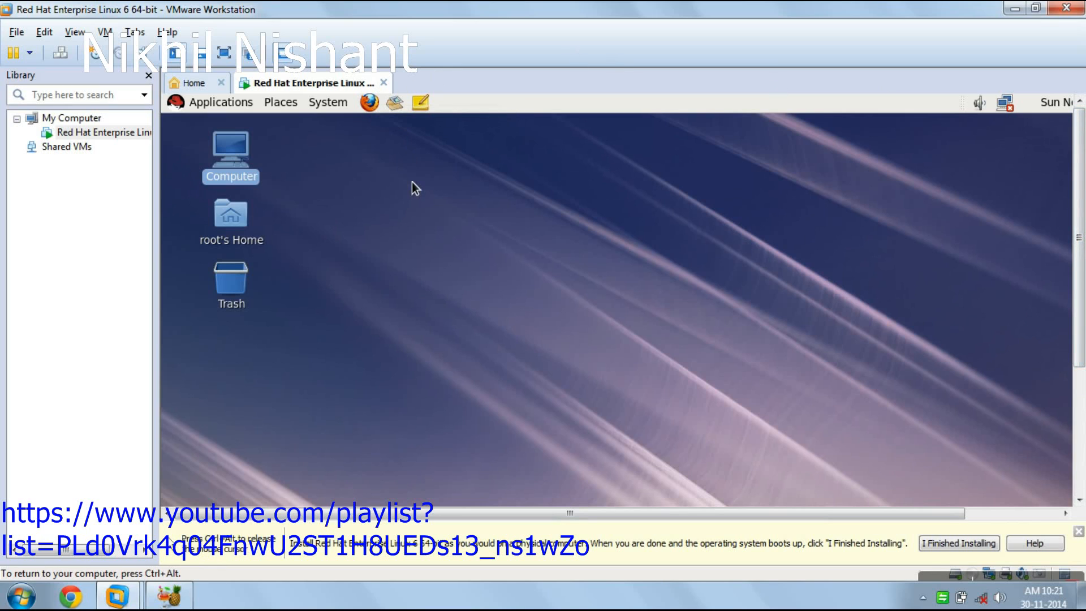
click(385, 83)
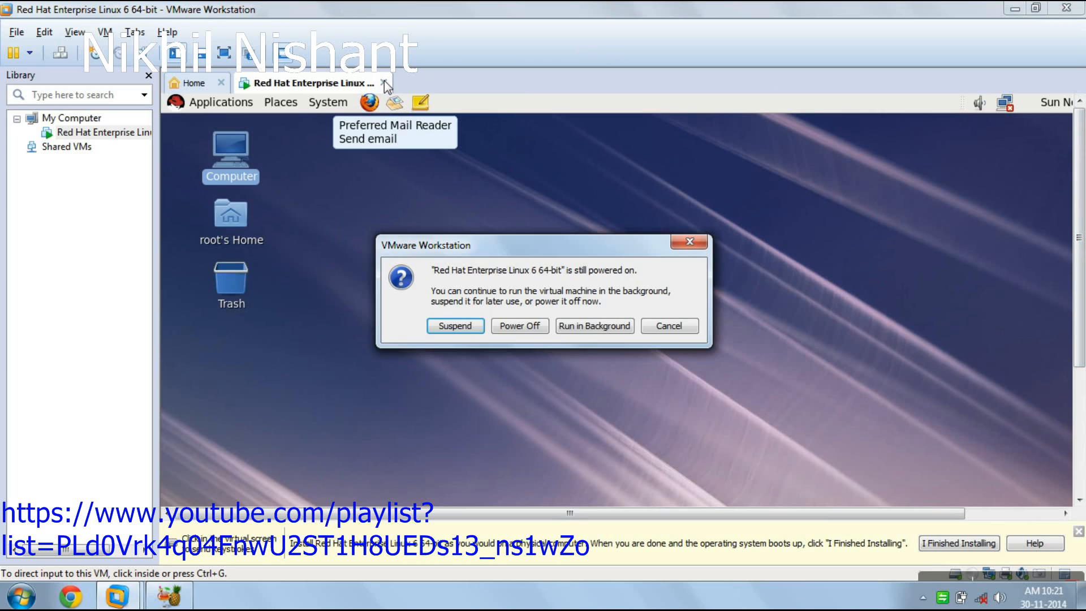
click(515, 327)
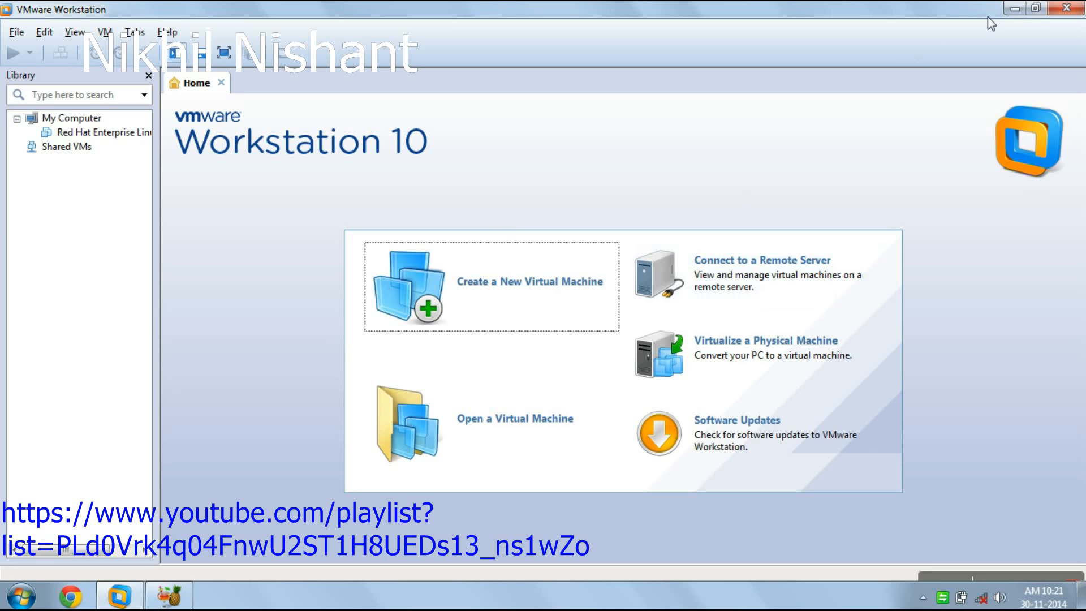
Exit VMware Workstation and minimize the HandBrake window to show the Windows desktop
click(1066, 9)
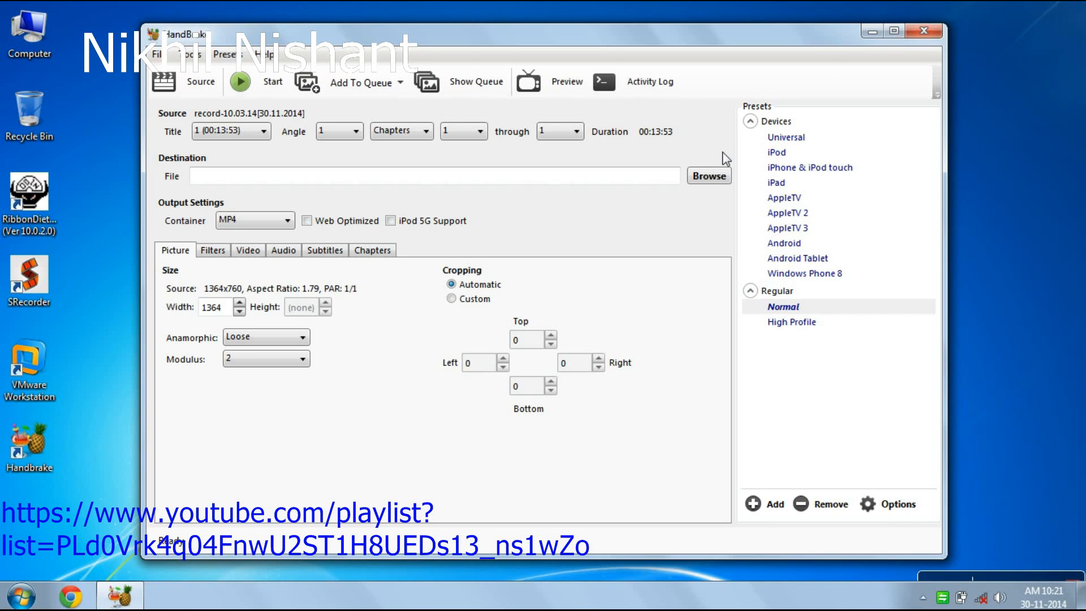
click(874, 32)
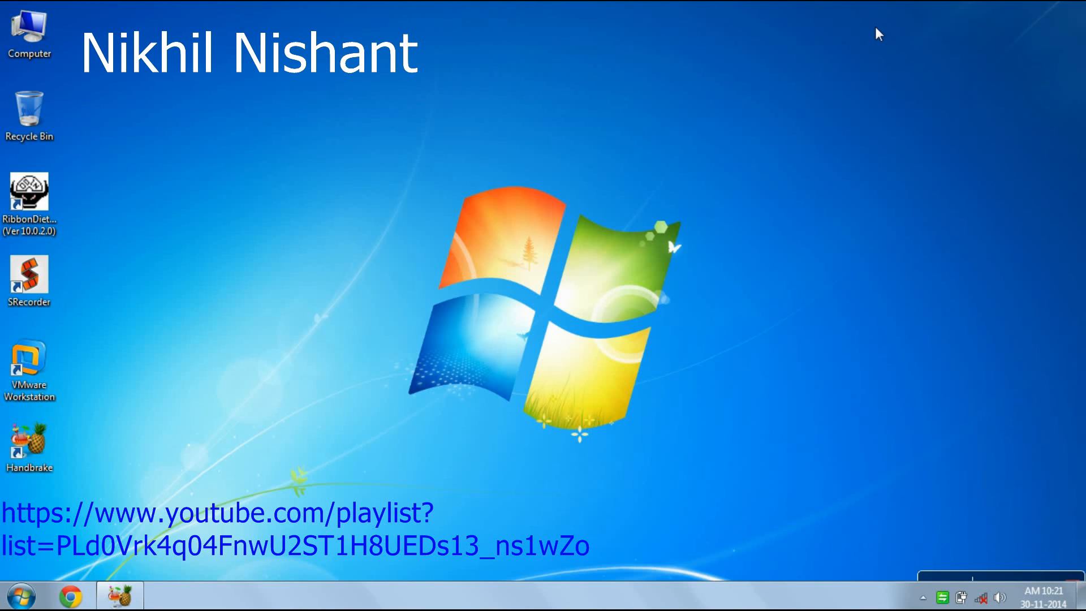